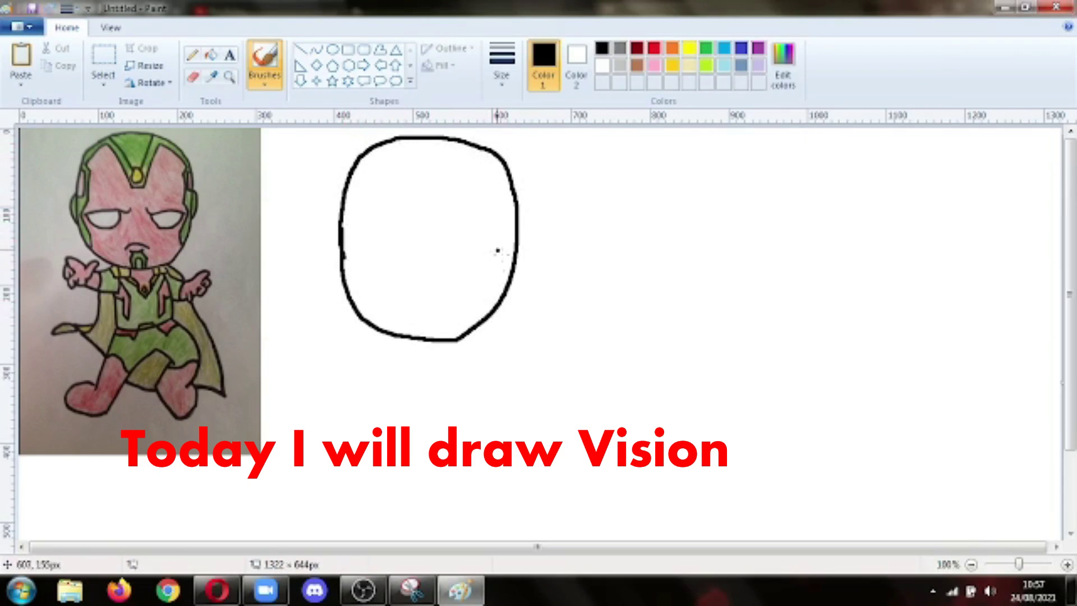
Draw ear pieces on both sides of the head and the helmet's inner edge with a V-shaped forehead section and gem.
{"action": "left_click_drag", "start_coordinate": [520, 207], "coordinate": [517, 247]}
{"action": "left_click_drag", "start_coordinate": [342, 205], "coordinate": [340, 243]}
{"action": "mouse_move", "coordinate": [370, 322]}
{"action": "left_mouse_down"}
{"action": "mouse_move", "coordinate": [374, 303]}
{"action": "mouse_move", "coordinate": [358, 282]}
{"action": "mouse_move", "coordinate": [369, 186]}
{"action": "left_mouse_up"}
{"action": "key", "text": "ctrl+z"}
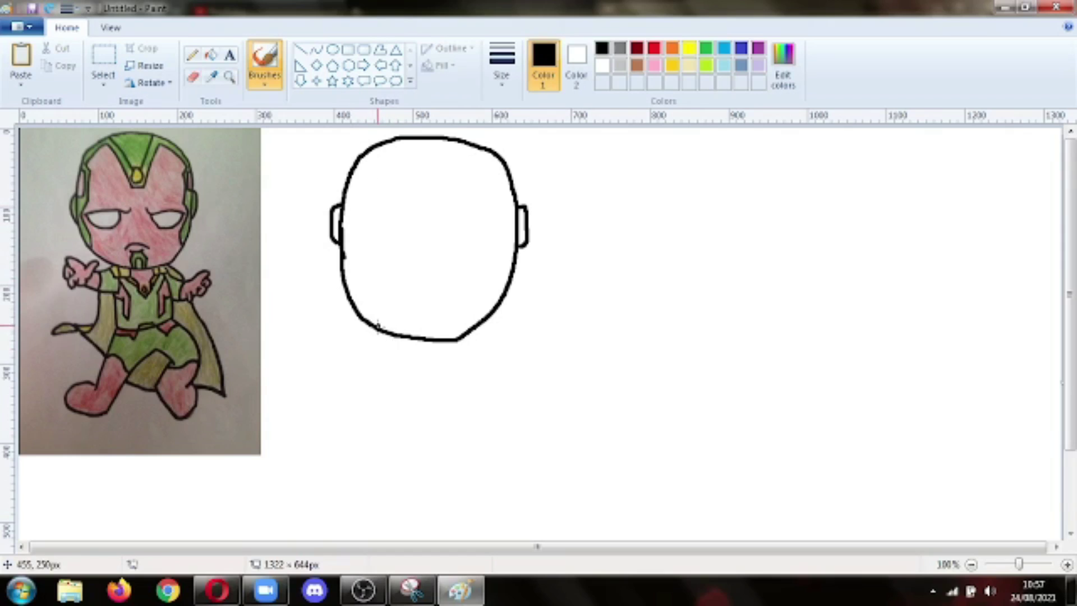
{"action": "mouse_move", "coordinate": [376, 303]}
{"action": "left_mouse_down"}
{"action": "mouse_move", "coordinate": [355, 277]}
{"action": "mouse_move", "coordinate": [368, 206]}
{"action": "mouse_move", "coordinate": [358, 176]}
{"action": "mouse_move", "coordinate": [391, 152]}
{"action": "mouse_move", "coordinate": [414, 202]}
{"action": "mouse_move", "coordinate": [430, 209]}
{"action": "mouse_move", "coordinate": [451, 151]}
{"action": "mouse_move", "coordinate": [492, 180]}
{"action": "mouse_move", "coordinate": [502, 256]}
{"action": "mouse_move", "coordinate": [490, 309]}
{"action": "left_mouse_up"}
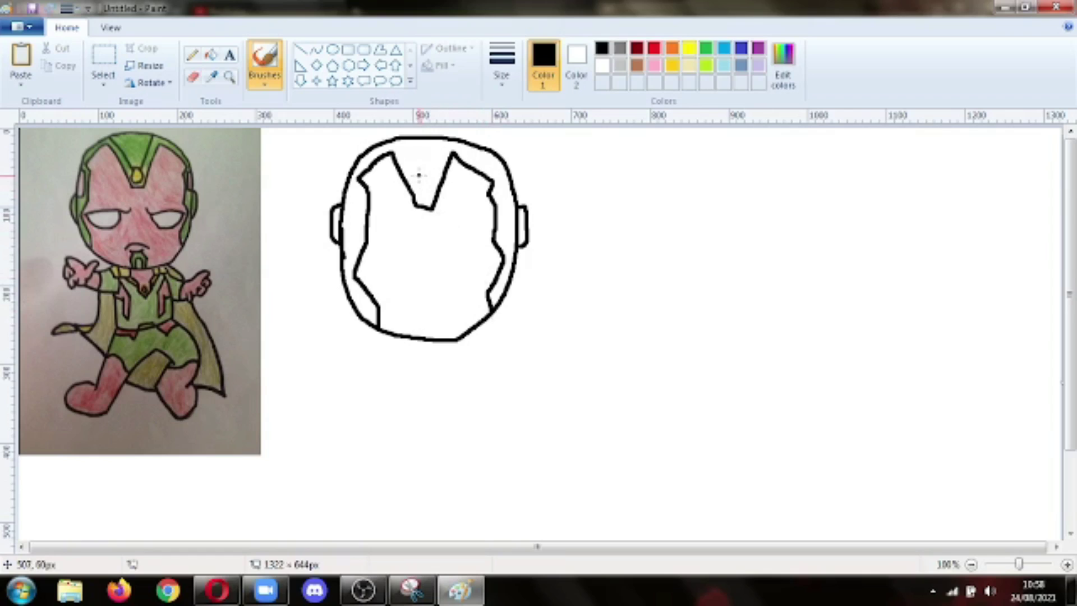
{"action": "mouse_move", "coordinate": [416, 189]}
{"action": "left_mouse_down"}
{"action": "mouse_move", "coordinate": [426, 198]}
{"action": "mouse_move", "coordinate": [436, 140]}
{"action": "mouse_move", "coordinate": [407, 150]}
{"action": "mouse_move", "coordinate": [420, 184]}
{"action": "left_mouse_up"}
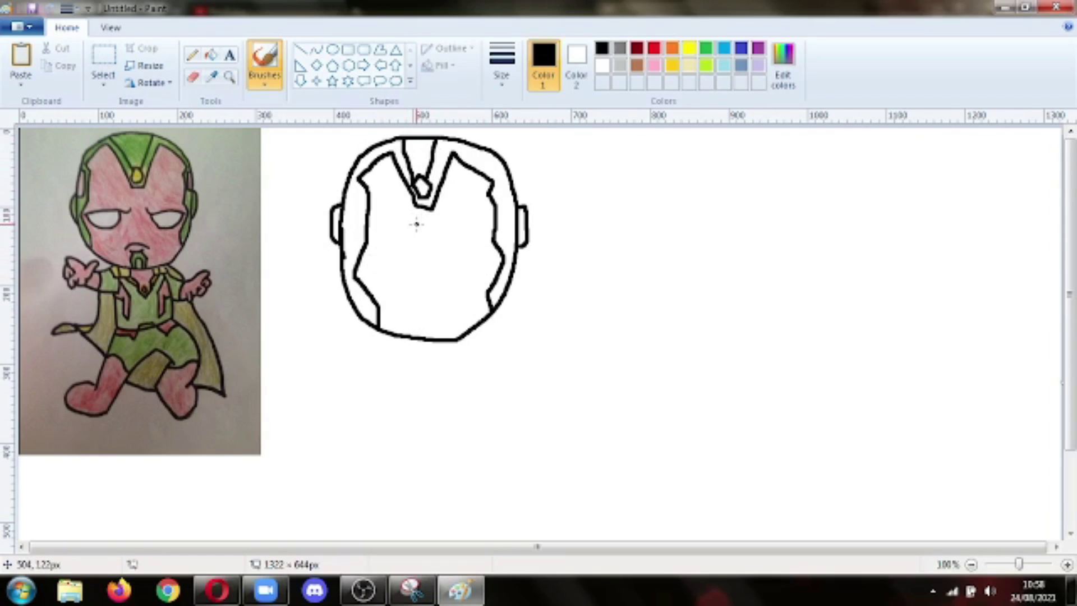
Erase the left side of the helmet's inner edge and redraw it in black with the Pencil tool.
{"action": "left_click_drag", "start_coordinate": [399, 237], "coordinate": [358, 243]}
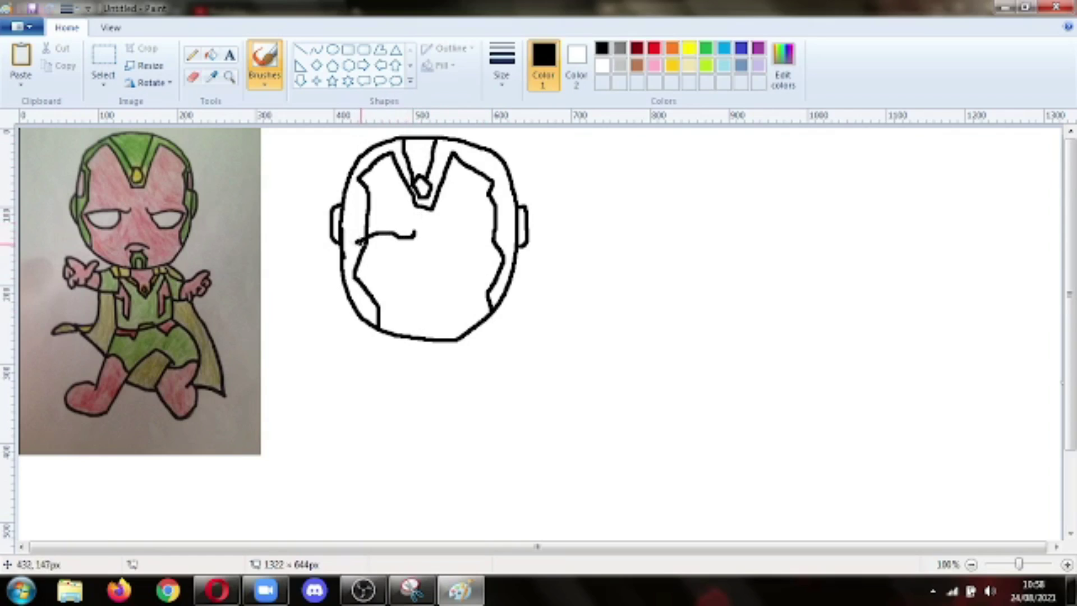
{"action": "key", "text": "ctrl+z"}
{"action": "left_click", "coordinate": [192, 77]}
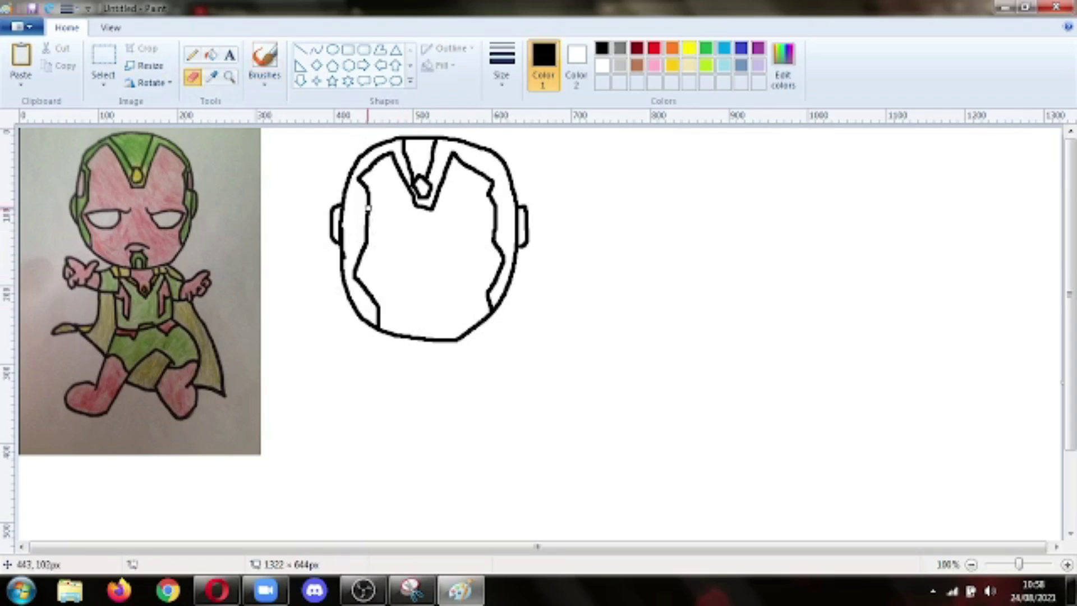
{"action": "mouse_move", "coordinate": [368, 205]}
{"action": "left_mouse_down"}
{"action": "mouse_move", "coordinate": [358, 257]}
{"action": "mouse_move", "coordinate": [368, 185]}
{"action": "left_mouse_up"}
{"action": "left_click", "coordinate": [192, 54]}
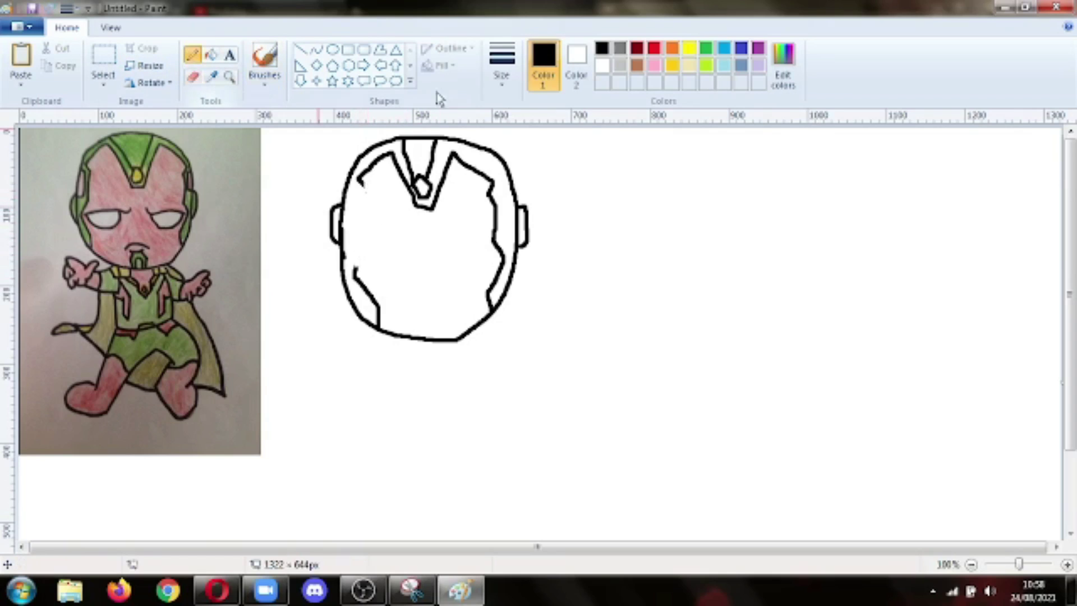
{"action": "left_click", "coordinate": [501, 64]}
{"action": "left_click", "coordinate": [526, 205]}
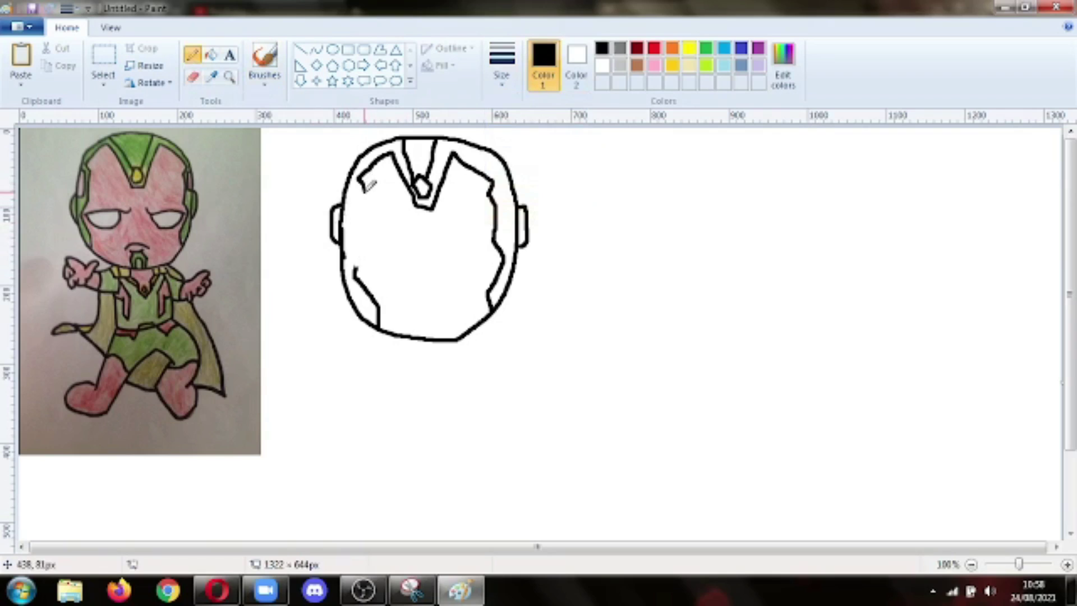
{"action": "left_click_drag", "start_coordinate": [364, 192], "coordinate": [357, 274]}
Draw two frowning eyes, a downturned mouth and a small chin piece on the face in black.
{"action": "mouse_move", "coordinate": [366, 230]}
{"action": "left_mouse_down"}
{"action": "mouse_move", "coordinate": [414, 218]}
{"action": "mouse_move", "coordinate": [401, 235]}
{"action": "mouse_move", "coordinate": [375, 238]}
{"action": "mouse_move", "coordinate": [370, 223]}
{"action": "left_mouse_up"}
{"action": "mouse_move", "coordinate": [437, 220]}
{"action": "left_mouse_down"}
{"action": "mouse_move", "coordinate": [482, 229]}
{"action": "mouse_move", "coordinate": [440, 228]}
{"action": "mouse_move", "coordinate": [456, 242]}
{"action": "mouse_move", "coordinate": [478, 226]}
{"action": "left_mouse_up"}
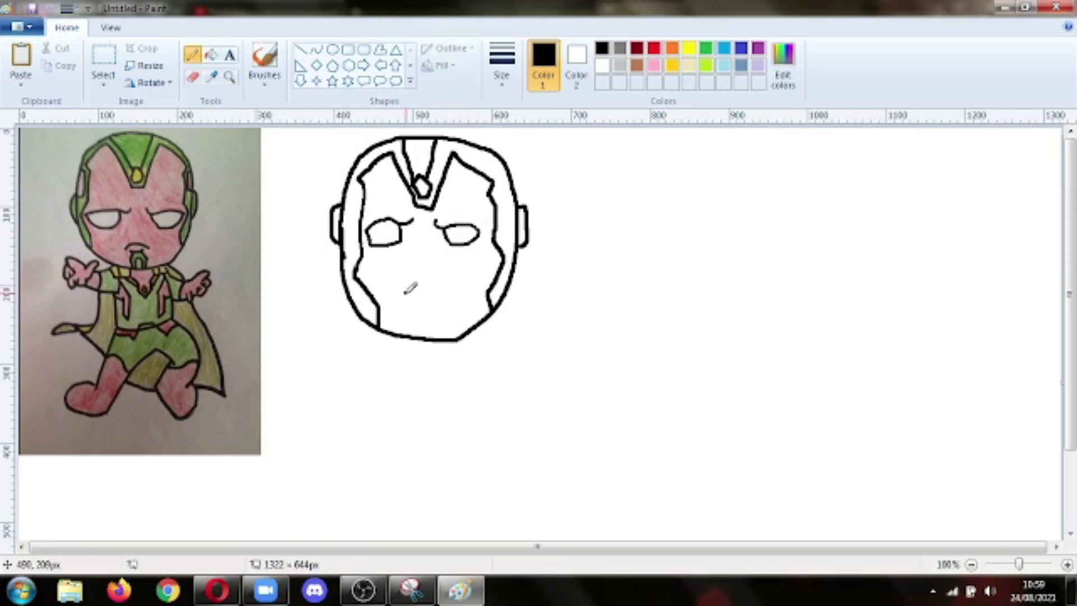
{"action": "mouse_move", "coordinate": [406, 292]}
{"action": "left_mouse_down"}
{"action": "mouse_move", "coordinate": [430, 276]}
{"action": "mouse_move", "coordinate": [444, 290]}
{"action": "left_mouse_up"}
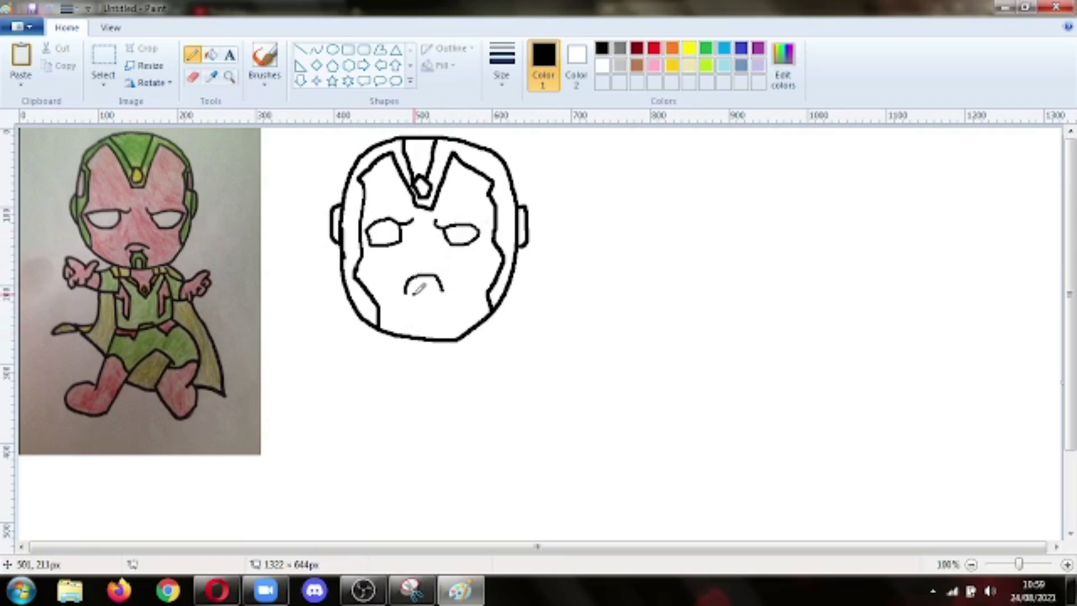
{"action": "key", "text": "ctrl+z"}
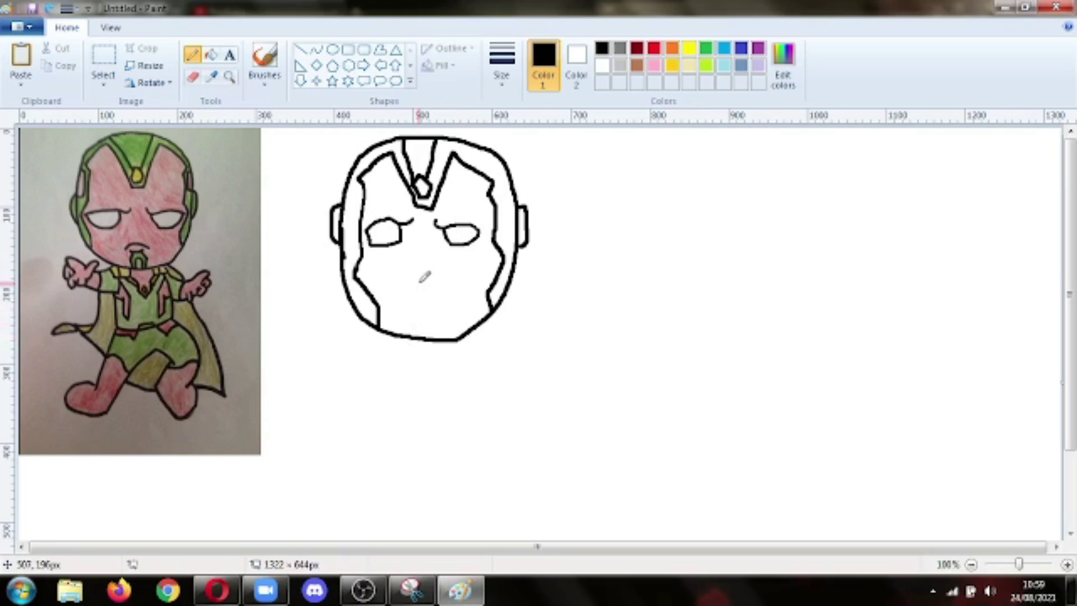
{"action": "mouse_move", "coordinate": [408, 338]}
{"action": "left_mouse_down"}
{"action": "mouse_move", "coordinate": [403, 299]}
{"action": "mouse_move", "coordinate": [423, 299]}
{"action": "mouse_move", "coordinate": [421, 339]}
{"action": "left_mouse_up"}
{"action": "mouse_move", "coordinate": [391, 303]}
{"action": "left_mouse_down"}
{"action": "mouse_move", "coordinate": [415, 286]}
{"action": "mouse_move", "coordinate": [437, 303]}
{"action": "left_mouse_up"}
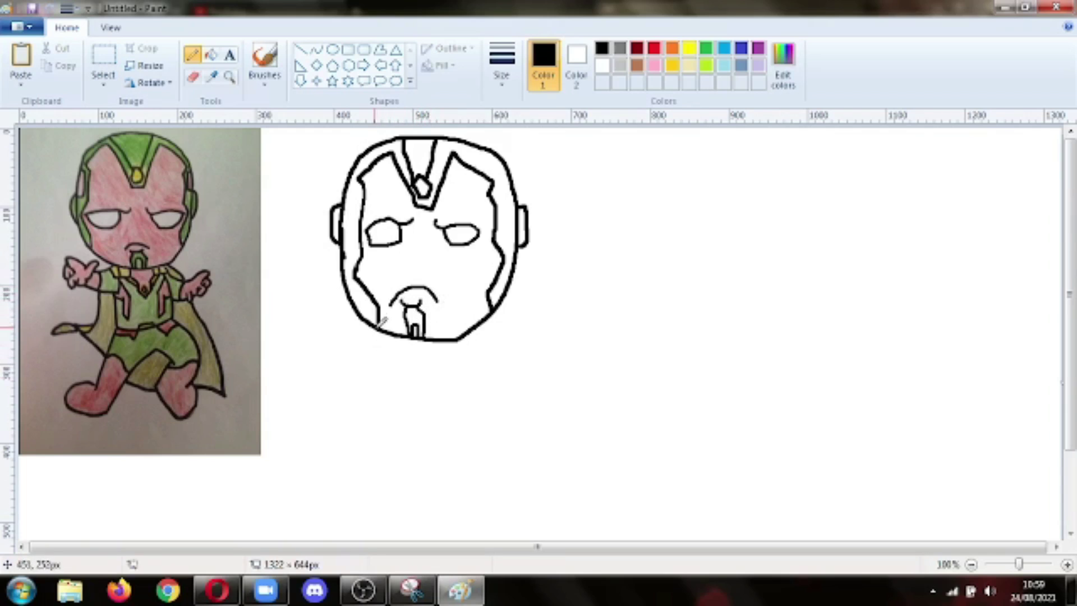
Draw the neck with its pointed collar and small pendant, plus the torso and both sleeves below the head.
{"action": "mouse_move", "coordinate": [367, 327]}
{"action": "left_mouse_down"}
{"action": "mouse_move", "coordinate": [384, 357]}
{"action": "mouse_move", "coordinate": [374, 323]}
{"action": "mouse_move", "coordinate": [383, 362]}
{"action": "mouse_move", "coordinate": [396, 358]}
{"action": "mouse_move", "coordinate": [397, 334]}
{"action": "mouse_move", "coordinate": [422, 397]}
{"action": "mouse_move", "coordinate": [444, 342]}
{"action": "left_mouse_up"}
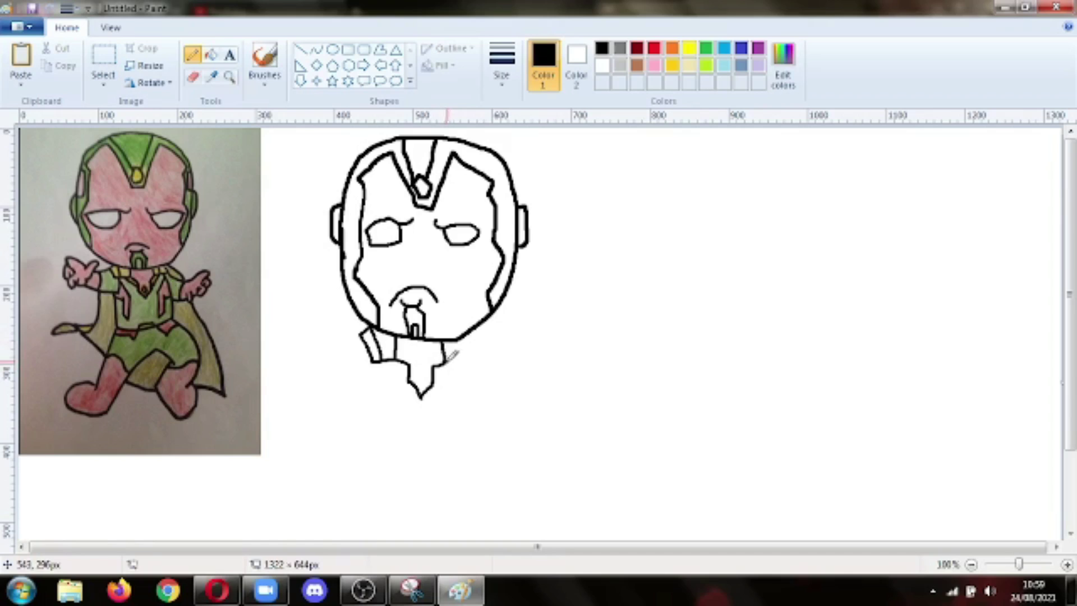
{"action": "mouse_move", "coordinate": [458, 360]}
{"action": "left_mouse_down"}
{"action": "mouse_move", "coordinate": [456, 341]}
{"action": "mouse_move", "coordinate": [472, 358]}
{"action": "mouse_move", "coordinate": [467, 338]}
{"action": "left_mouse_up"}
{"action": "mouse_move", "coordinate": [435, 374]}
{"action": "left_mouse_down"}
{"action": "mouse_move", "coordinate": [446, 364]}
{"action": "mouse_move", "coordinate": [411, 368]}
{"action": "mouse_move", "coordinate": [420, 379]}
{"action": "left_mouse_up"}
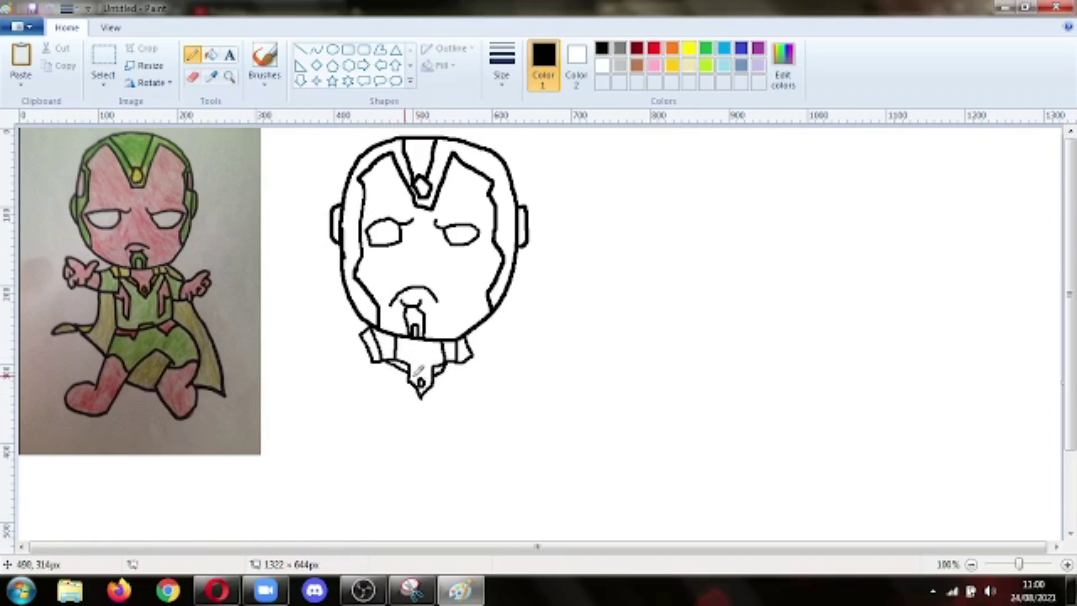
{"action": "mouse_move", "coordinate": [362, 334]}
{"action": "left_mouse_down"}
{"action": "mouse_move", "coordinate": [313, 356]}
{"action": "mouse_move", "coordinate": [308, 379]}
{"action": "mouse_move", "coordinate": [328, 396]}
{"action": "mouse_move", "coordinate": [368, 397]}
{"action": "mouse_move", "coordinate": [380, 355]}
{"action": "mouse_move", "coordinate": [348, 406]}
{"action": "mouse_move", "coordinate": [354, 466]}
{"action": "mouse_move", "coordinate": [426, 472]}
{"action": "mouse_move", "coordinate": [474, 452]}
{"action": "mouse_move", "coordinate": [476, 351]}
{"action": "mouse_move", "coordinate": [484, 371]}
{"action": "mouse_move", "coordinate": [520, 381]}
{"action": "mouse_move", "coordinate": [518, 413]}
{"action": "mouse_move", "coordinate": [475, 420]}
{"action": "left_mouse_up"}
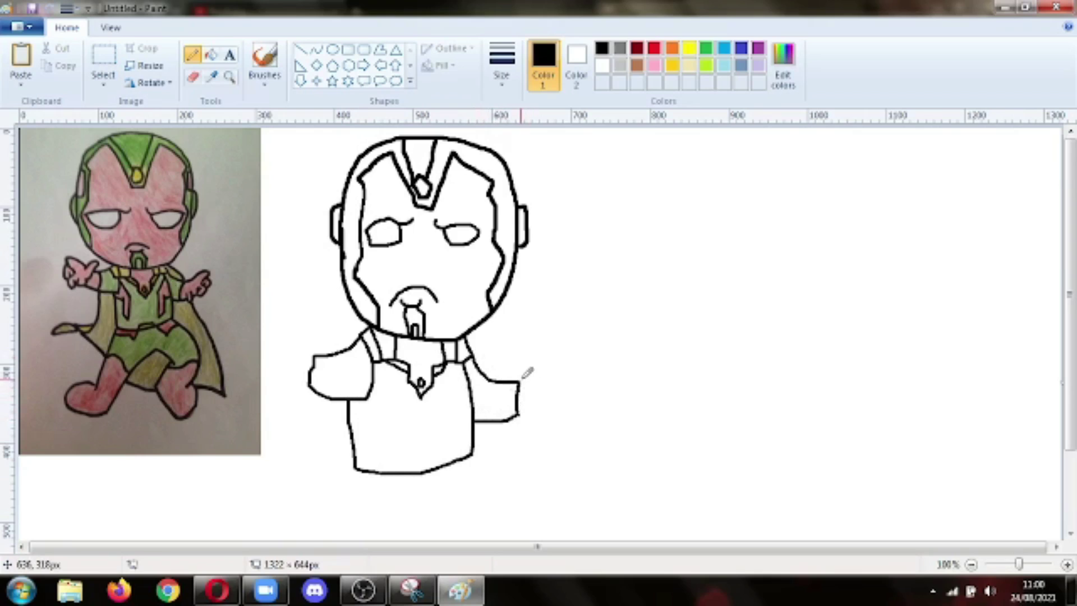
Draw forearms and hands with curled fingers at the ends of both sleeves.
{"action": "mouse_move", "coordinate": [520, 384]}
{"action": "left_mouse_down"}
{"action": "mouse_move", "coordinate": [554, 365]}
{"action": "mouse_move", "coordinate": [548, 410]}
{"action": "mouse_move", "coordinate": [538, 404]}
{"action": "mouse_move", "coordinate": [508, 422]}
{"action": "mouse_move", "coordinate": [517, 415]}
{"action": "left_mouse_up"}
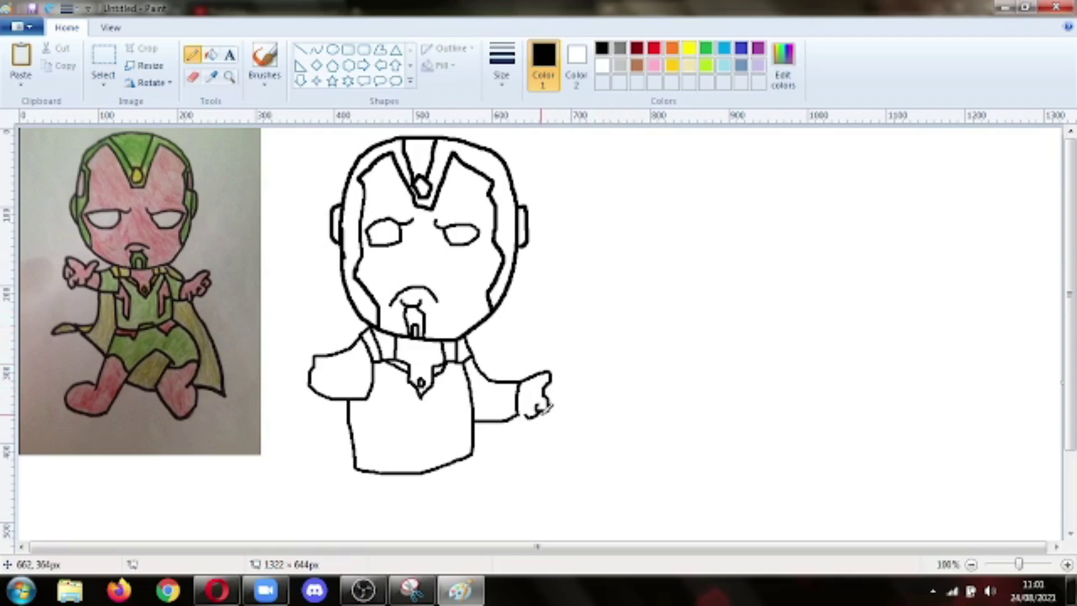
{"action": "key", "text": "ctrl+z"}
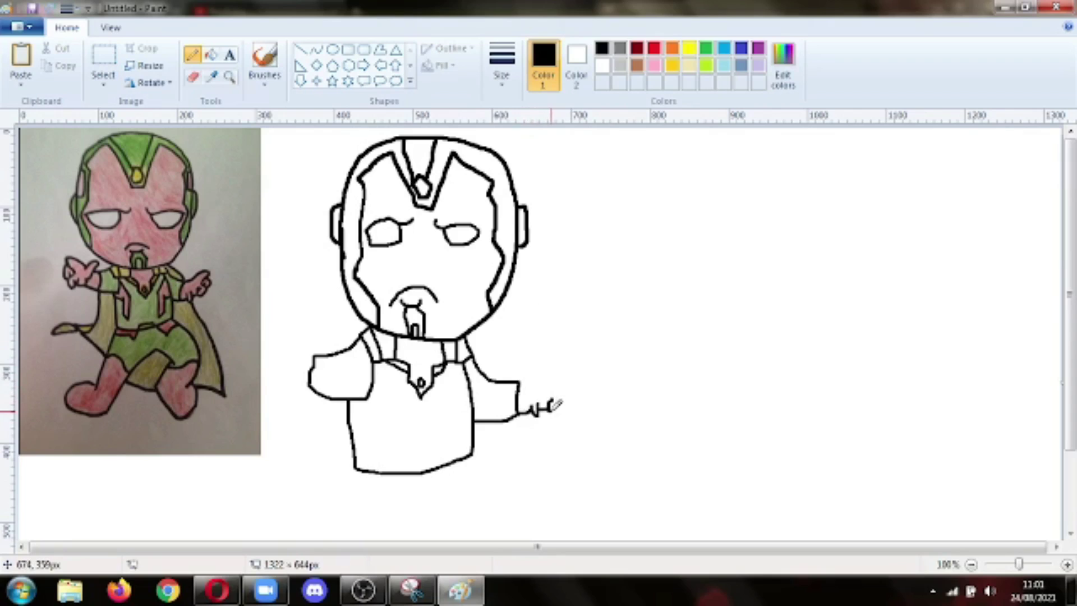
{"action": "mouse_move", "coordinate": [552, 411]}
{"action": "left_mouse_down"}
{"action": "mouse_move", "coordinate": [568, 393]}
{"action": "mouse_move", "coordinate": [556, 391]}
{"action": "mouse_move", "coordinate": [565, 363]}
{"action": "mouse_move", "coordinate": [523, 380]}
{"action": "mouse_move", "coordinate": [567, 372]}
{"action": "mouse_move", "coordinate": [563, 387]}
{"action": "left_mouse_up"}
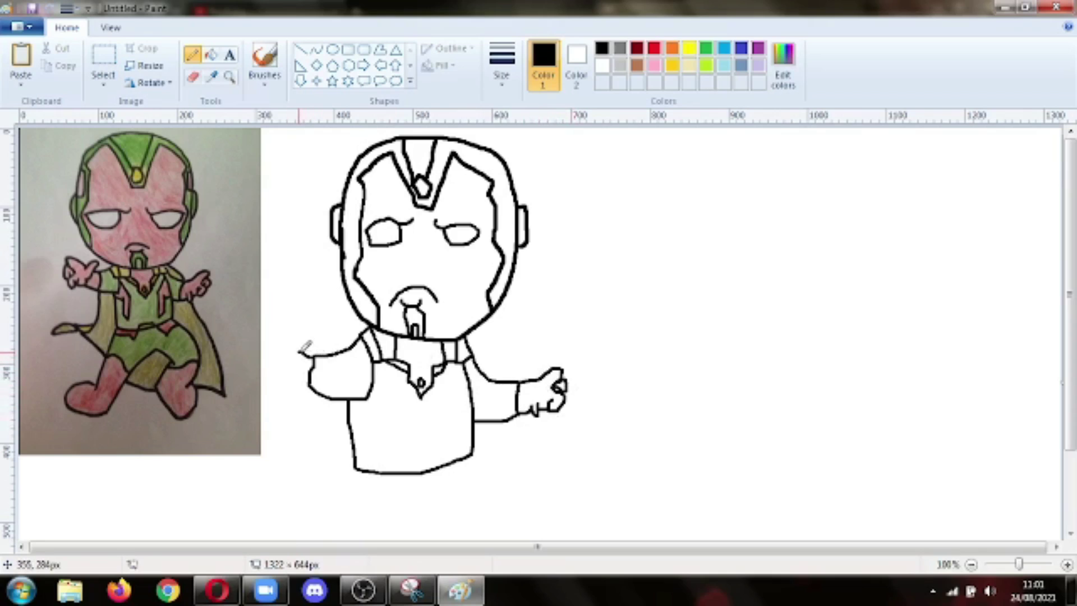
{"action": "mouse_move", "coordinate": [300, 351]}
{"action": "left_mouse_down"}
{"action": "mouse_move", "coordinate": [287, 378]}
{"action": "mouse_move", "coordinate": [313, 388]}
{"action": "mouse_move", "coordinate": [315, 375]}
{"action": "mouse_move", "coordinate": [331, 397]}
{"action": "left_mouse_up"}
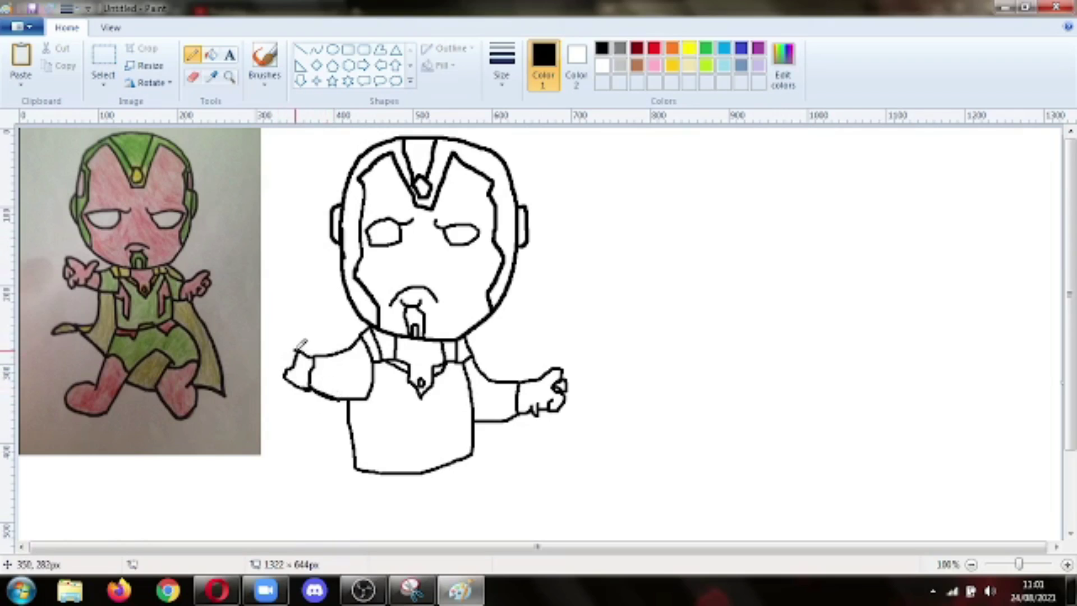
{"action": "mouse_move", "coordinate": [297, 349]}
{"action": "left_mouse_down"}
{"action": "mouse_move", "coordinate": [297, 330]}
{"action": "mouse_move", "coordinate": [289, 342]}
{"action": "mouse_move", "coordinate": [275, 329]}
{"action": "mouse_move", "coordinate": [264, 344]}
{"action": "left_mouse_up"}
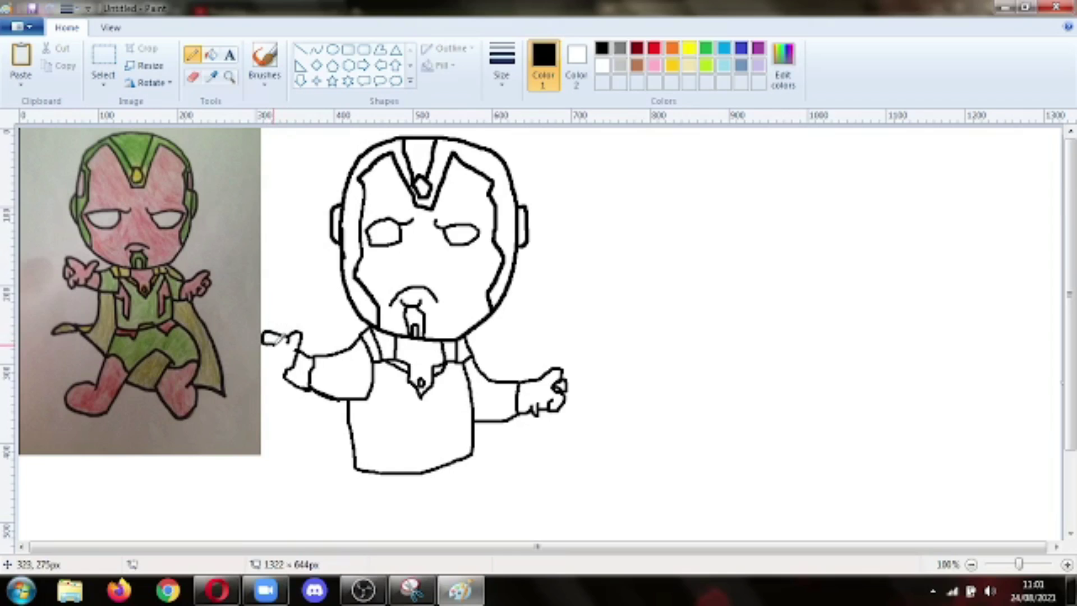
{"action": "mouse_move", "coordinate": [268, 361]}
{"action": "left_mouse_down"}
{"action": "mouse_move", "coordinate": [266, 345]}
{"action": "mouse_move", "coordinate": [283, 370]}
{"action": "mouse_move", "coordinate": [274, 367]}
{"action": "left_mouse_up"}
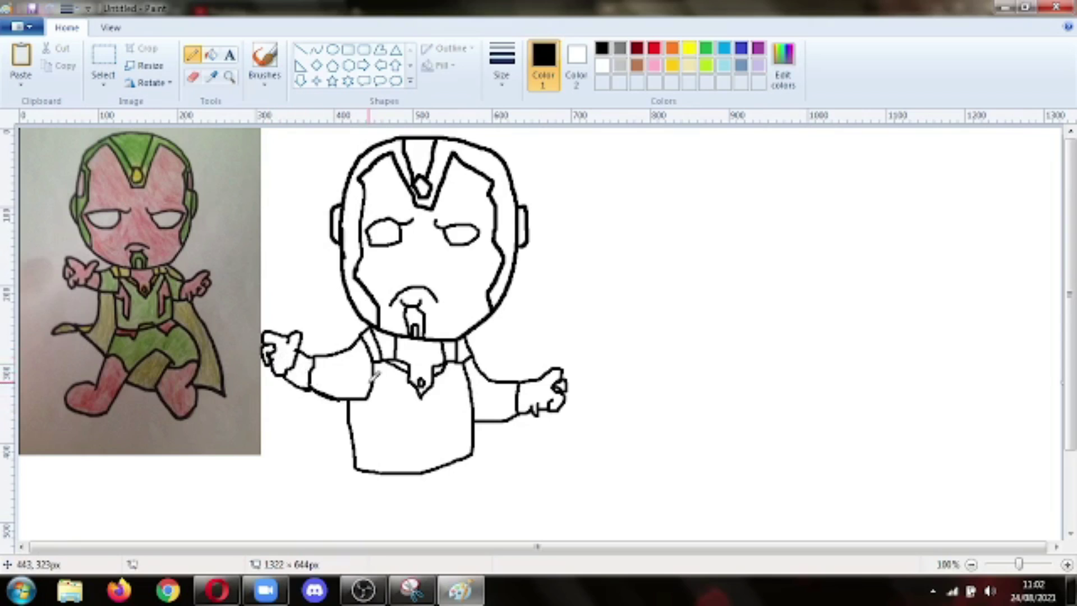
Draw an angular panel on each side of the chest and a notched belt along the waist.
{"action": "mouse_move", "coordinate": [371, 375]}
{"action": "left_mouse_down"}
{"action": "mouse_move", "coordinate": [387, 446]}
{"action": "mouse_move", "coordinate": [373, 438]}
{"action": "mouse_move", "coordinate": [376, 403]}
{"action": "mouse_move", "coordinate": [372, 419]}
{"action": "mouse_move", "coordinate": [352, 411]}
{"action": "left_mouse_up"}
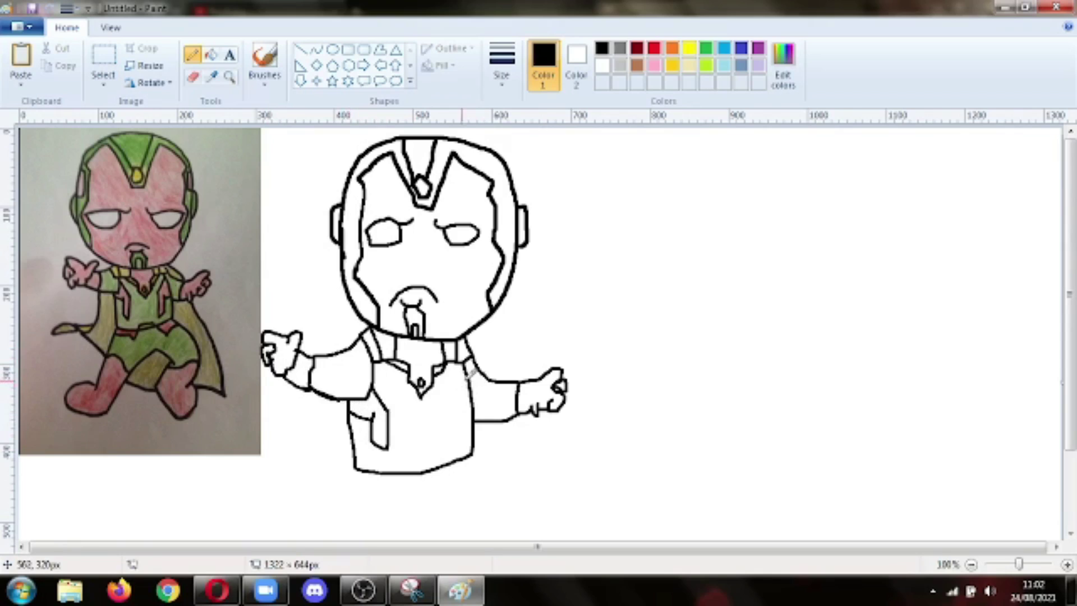
{"action": "mouse_move", "coordinate": [463, 379]}
{"action": "left_mouse_down"}
{"action": "mouse_move", "coordinate": [448, 399]}
{"action": "mouse_move", "coordinate": [456, 436]}
{"action": "left_mouse_up"}
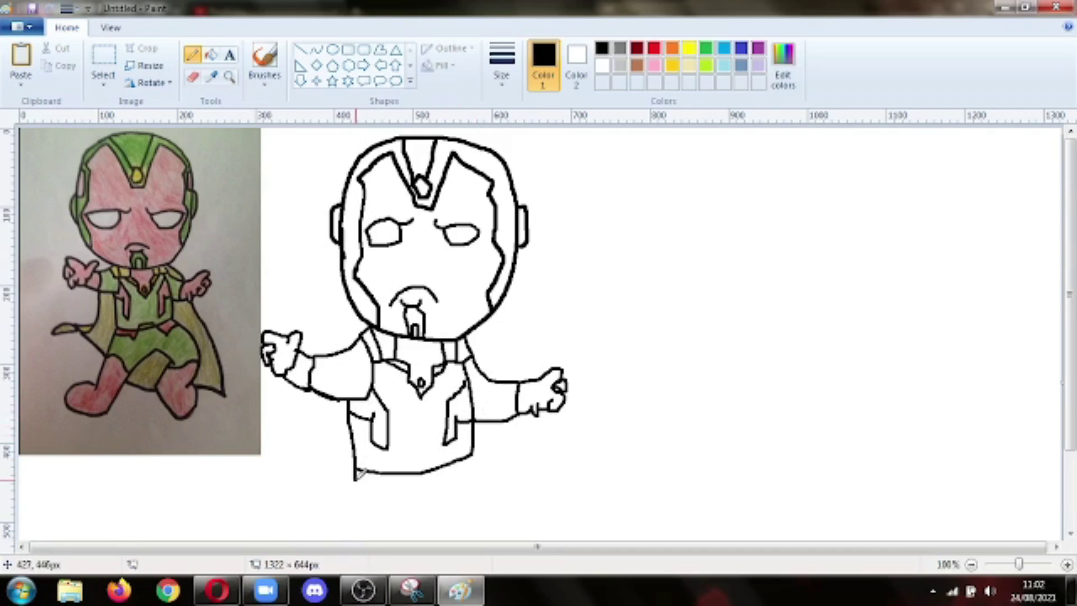
{"action": "mouse_move", "coordinate": [358, 478]}
{"action": "left_mouse_down"}
{"action": "mouse_move", "coordinate": [385, 493]}
{"action": "mouse_move", "coordinate": [399, 464]}
{"action": "mouse_move", "coordinate": [416, 460]}
{"action": "mouse_move", "coordinate": [441, 489]}
{"action": "mouse_move", "coordinate": [476, 476]}
{"action": "mouse_move", "coordinate": [474, 454]}
{"action": "mouse_move", "coordinate": [496, 502]}
{"action": "mouse_move", "coordinate": [495, 535]}
{"action": "mouse_move", "coordinate": [497, 478]}
{"action": "mouse_move", "coordinate": [482, 454]}
{"action": "mouse_move", "coordinate": [504, 462]}
{"action": "mouse_move", "coordinate": [503, 487]}
{"action": "mouse_move", "coordinate": [481, 510]}
{"action": "mouse_move", "coordinate": [455, 498]}
{"action": "mouse_move", "coordinate": [427, 476]}
{"action": "mouse_move", "coordinate": [441, 420]}
{"action": "mouse_move", "coordinate": [422, 408]}
{"action": "mouse_move", "coordinate": [364, 494]}
{"action": "mouse_move", "coordinate": [331, 499]}
{"action": "mouse_move", "coordinate": [313, 465]}
{"action": "mouse_move", "coordinate": [335, 449]}
{"action": "mouse_move", "coordinate": [348, 456]}
{"action": "mouse_move", "coordinate": [362, 425]}
{"action": "left_mouse_up"}
Draw both legs with feet, redoing the left one from the belt down, and add the hems of the shorts.
{"action": "scroll", "coordinate": [494, 535], "scroll_direction": "down", "scroll_amount": 3}
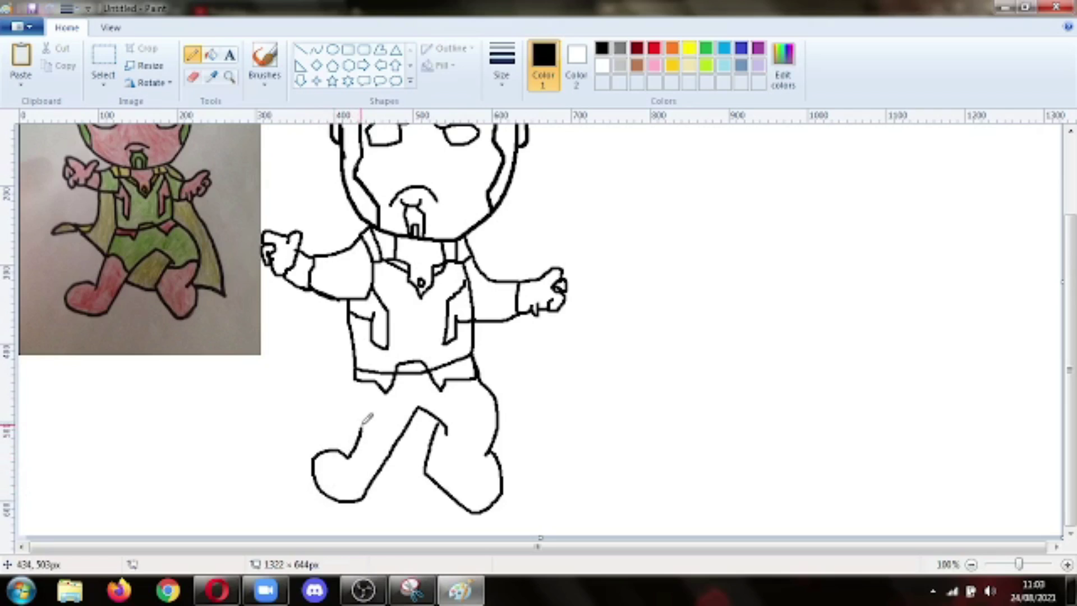
{"action": "key", "text": "ctrl+z"}
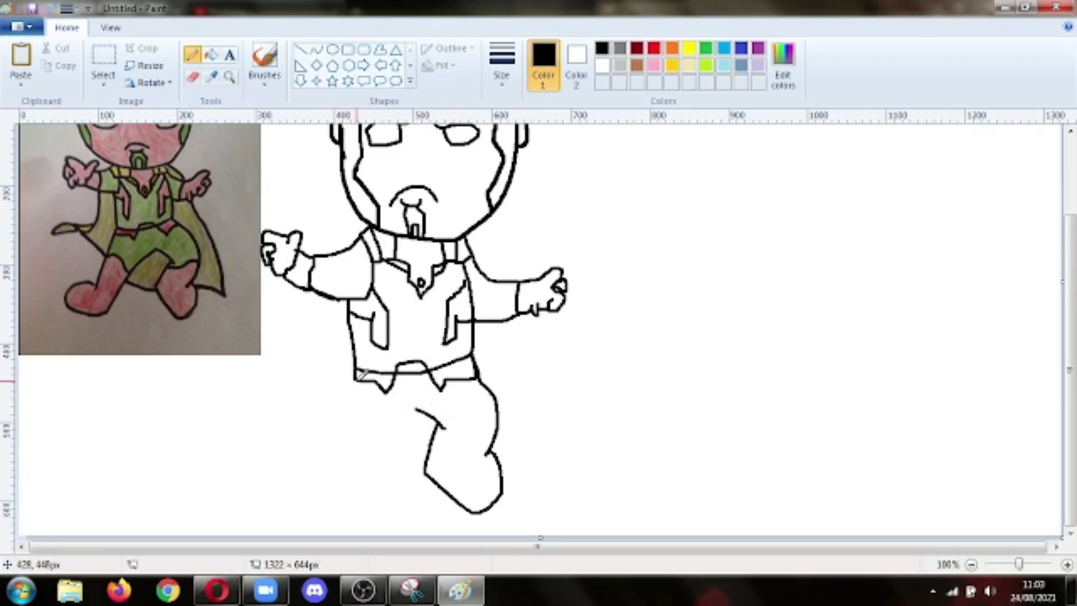
{"action": "mouse_move", "coordinate": [359, 374]}
{"action": "left_mouse_down"}
{"action": "mouse_move", "coordinate": [341, 462]}
{"action": "mouse_move", "coordinate": [306, 463]}
{"action": "mouse_move", "coordinate": [296, 496]}
{"action": "mouse_move", "coordinate": [335, 520]}
{"action": "mouse_move", "coordinate": [356, 511]}
{"action": "mouse_move", "coordinate": [420, 404]}
{"action": "left_mouse_up"}
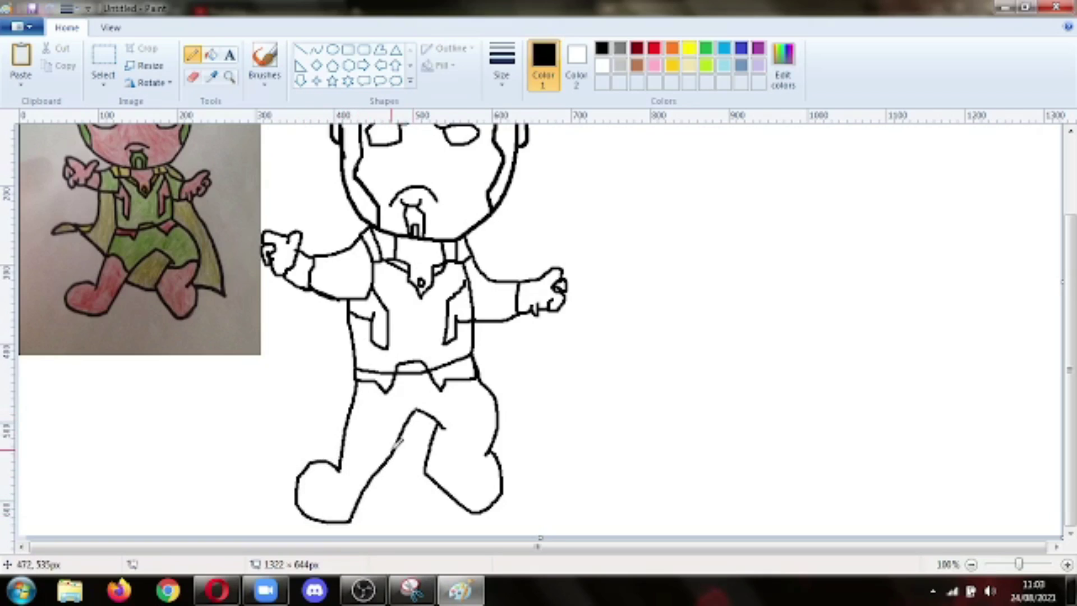
{"action": "left_click_drag", "start_coordinate": [389, 453], "coordinate": [356, 422]}
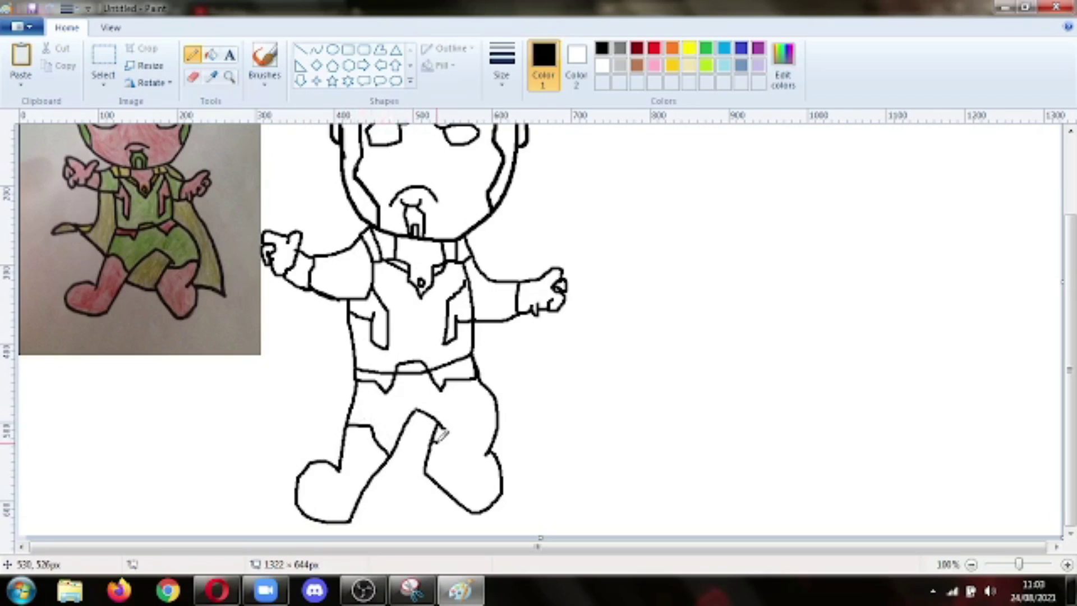
Fill the helmet sections, including the forehead piece, and the ear pieces with lime.
{"action": "scroll", "coordinate": [481, 425], "scroll_direction": "up", "scroll_amount": 3}
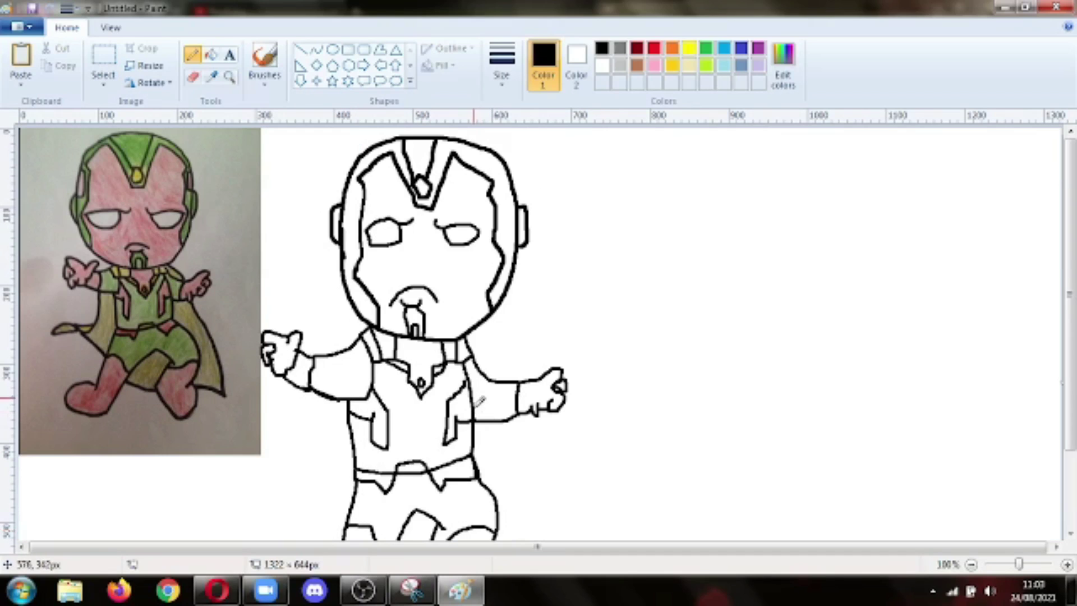
{"action": "left_click", "coordinate": [706, 64]}
{"action": "left_click", "coordinate": [212, 55]}
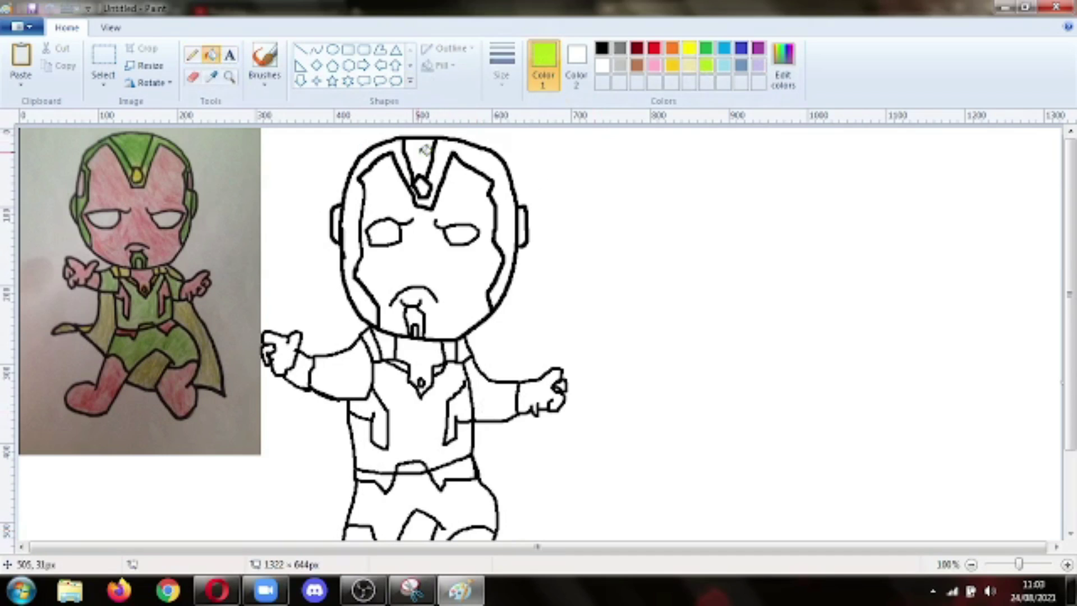
{"action": "left_click", "coordinate": [419, 150]}
{"action": "left_click", "coordinate": [406, 145]}
{"action": "left_click", "coordinate": [464, 148]}
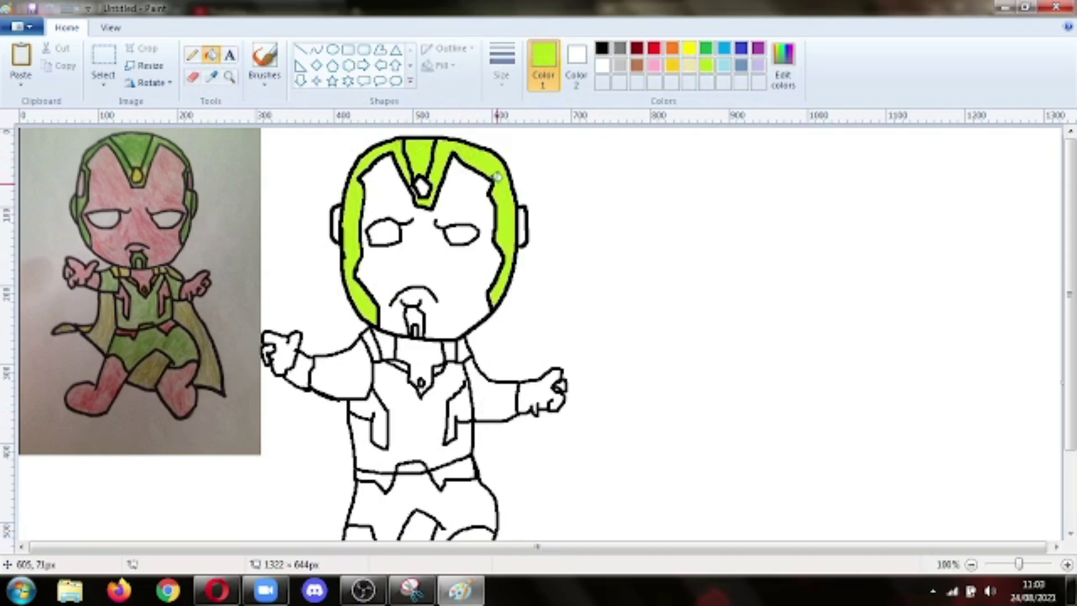
{"action": "left_click", "coordinate": [527, 225]}
{"action": "key", "text": "ctrl+z"}
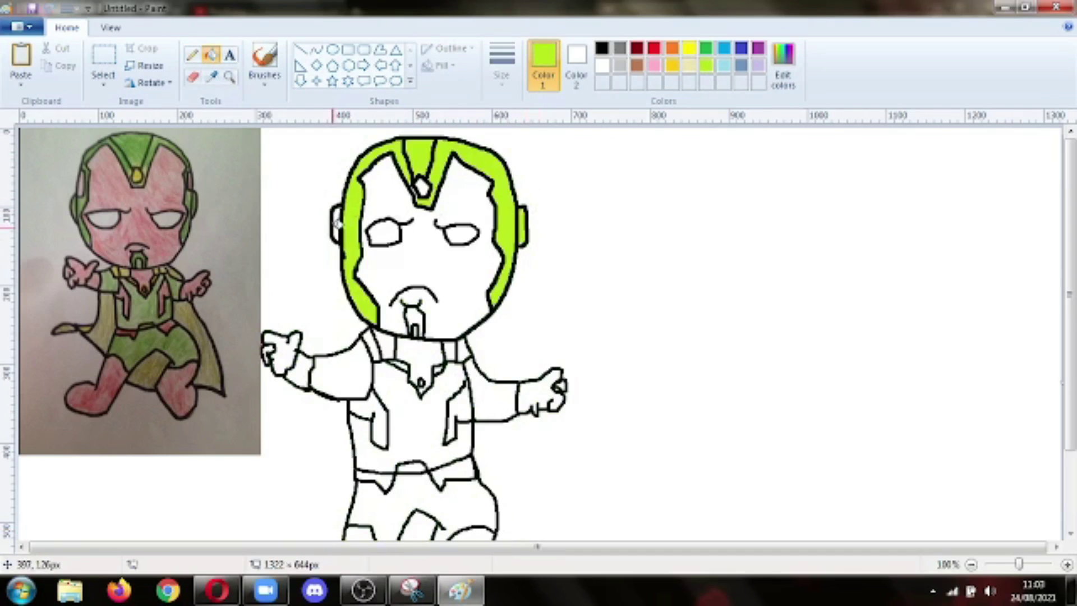
Outline a small black panel on each side of the helmet above the ear pieces with the Pencil tool.
{"action": "left_click", "coordinate": [602, 47]}
{"action": "left_click", "coordinate": [192, 54]}
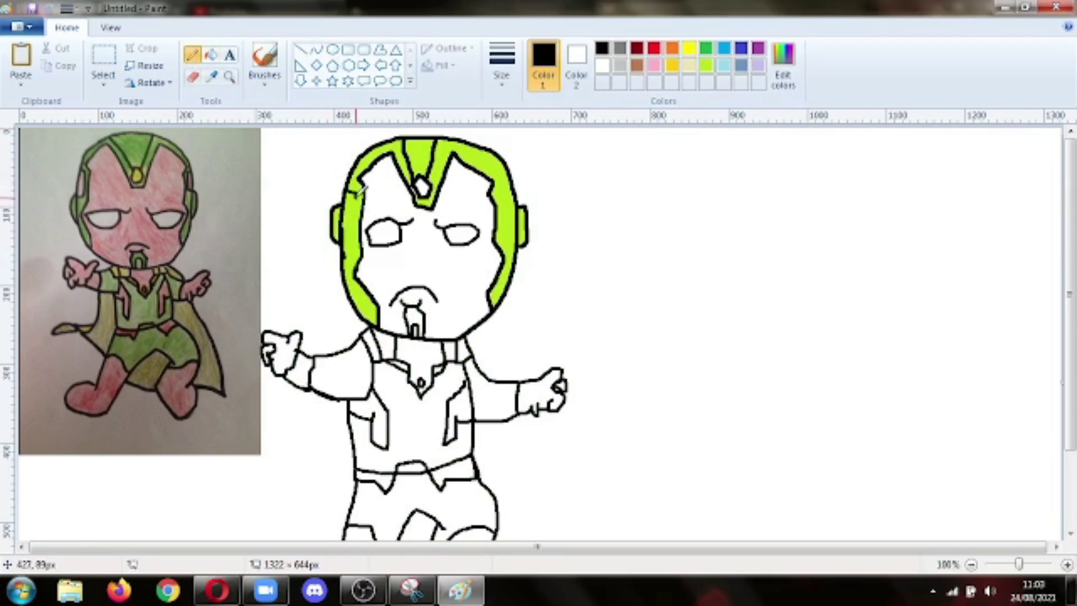
{"action": "left_click_drag", "start_coordinate": [362, 190], "coordinate": [349, 210]}
{"action": "mouse_move", "coordinate": [512, 168]}
{"action": "left_mouse_down"}
{"action": "mouse_move", "coordinate": [499, 185]}
{"action": "mouse_move", "coordinate": [515, 199]}
{"action": "left_mouse_up"}
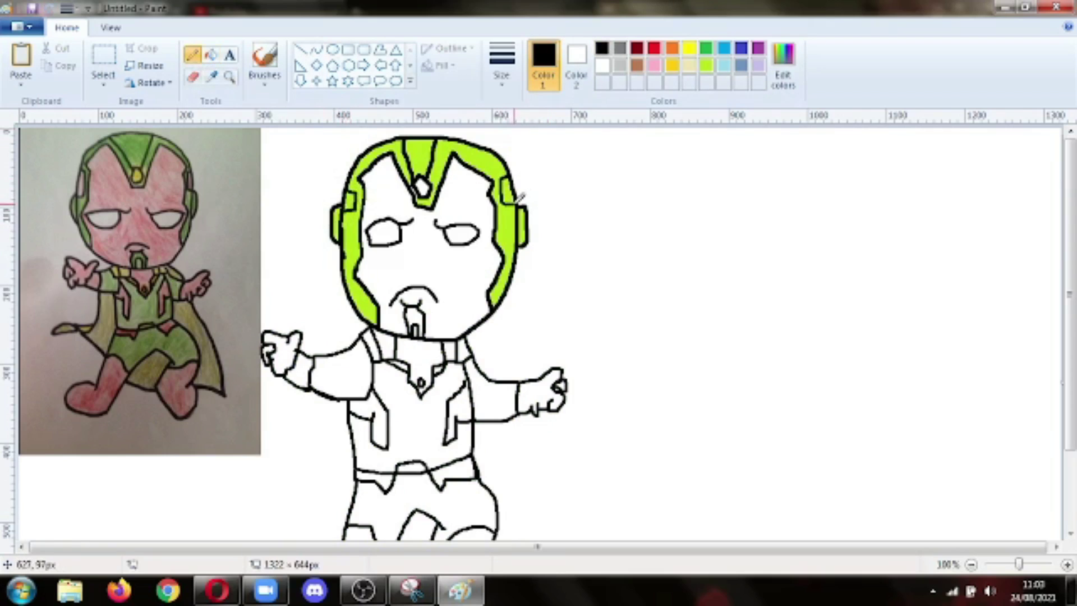
Fill the two small helmet panels and the face with red.
{"action": "left_click", "coordinate": [654, 48]}
{"action": "left_click", "coordinate": [212, 57]}
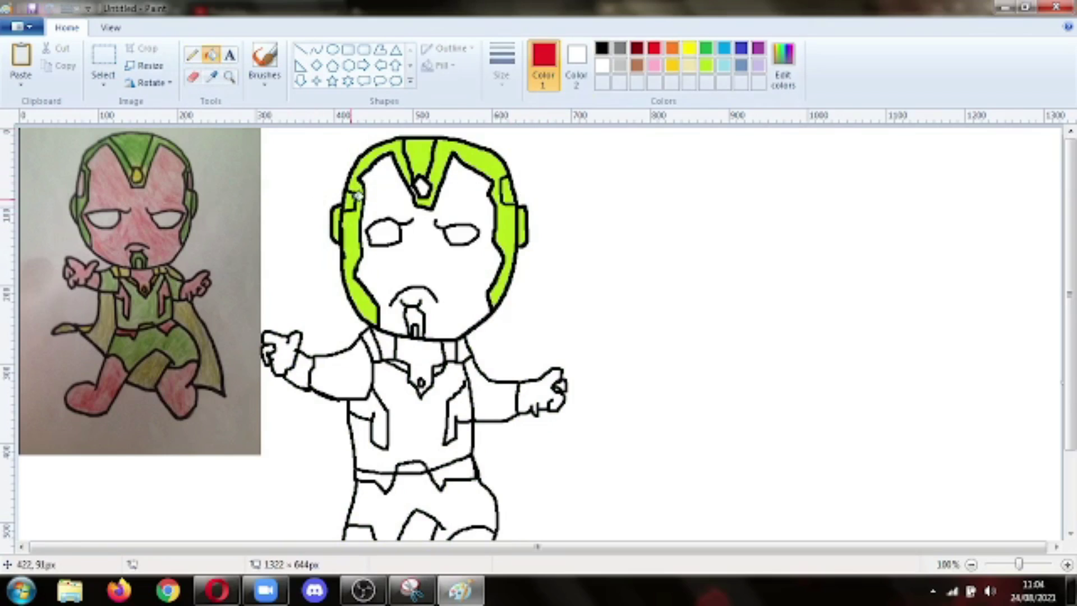
{"action": "left_click", "coordinate": [352, 197]}
{"action": "left_click", "coordinate": [508, 191]}
{"action": "left_click", "coordinate": [484, 267]}
Fill both forearms and hands with red, undoing the misplaced fill on the sleeve.
{"action": "left_click", "coordinate": [348, 379]}
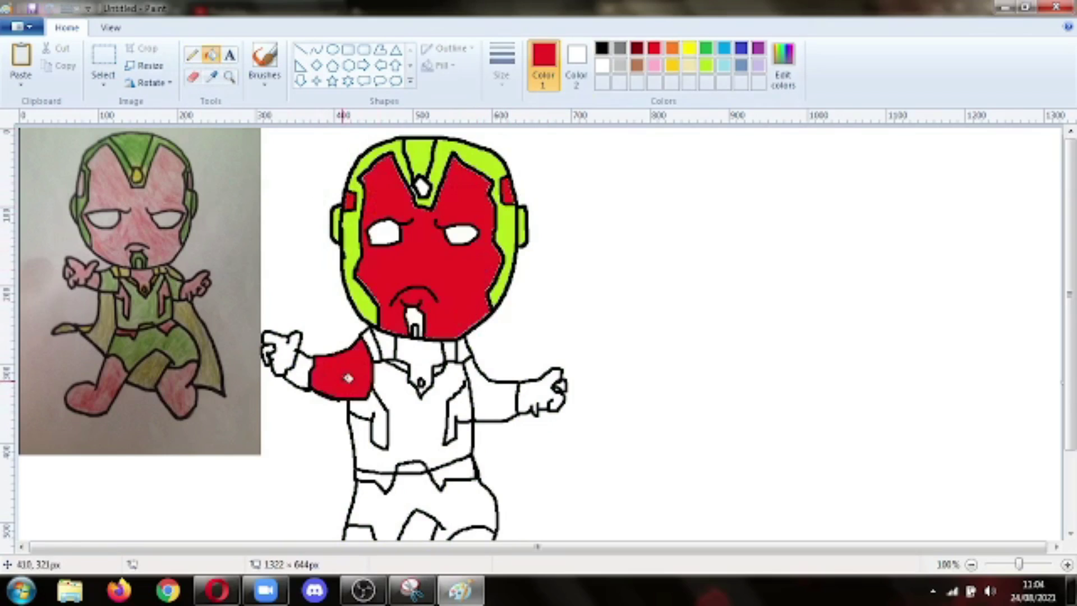
{"action": "key", "text": "ctrl+z"}
{"action": "left_click", "coordinate": [303, 370]}
{"action": "left_click", "coordinate": [281, 345]}
{"action": "left_click", "coordinate": [535, 396]}
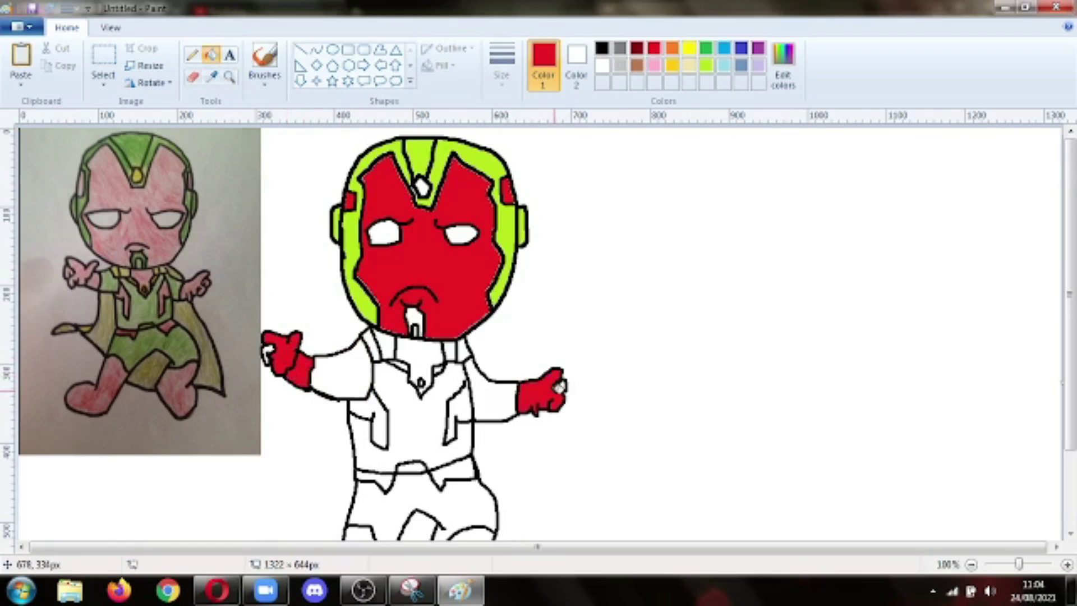
{"action": "left_click", "coordinate": [560, 386]}
Try orange and a custom dark red on the face, and refill the face with the palette red.
{"action": "left_click", "coordinate": [672, 48]}
{"action": "left_click", "coordinate": [471, 255]}
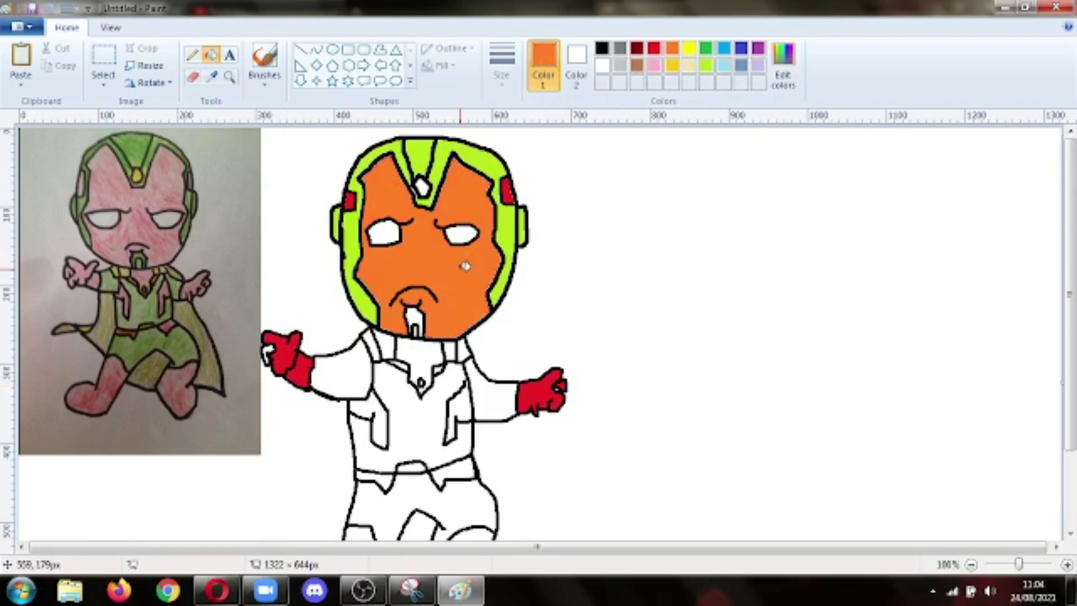
{"action": "left_click", "coordinate": [654, 48]}
{"action": "left_click", "coordinate": [783, 62]}
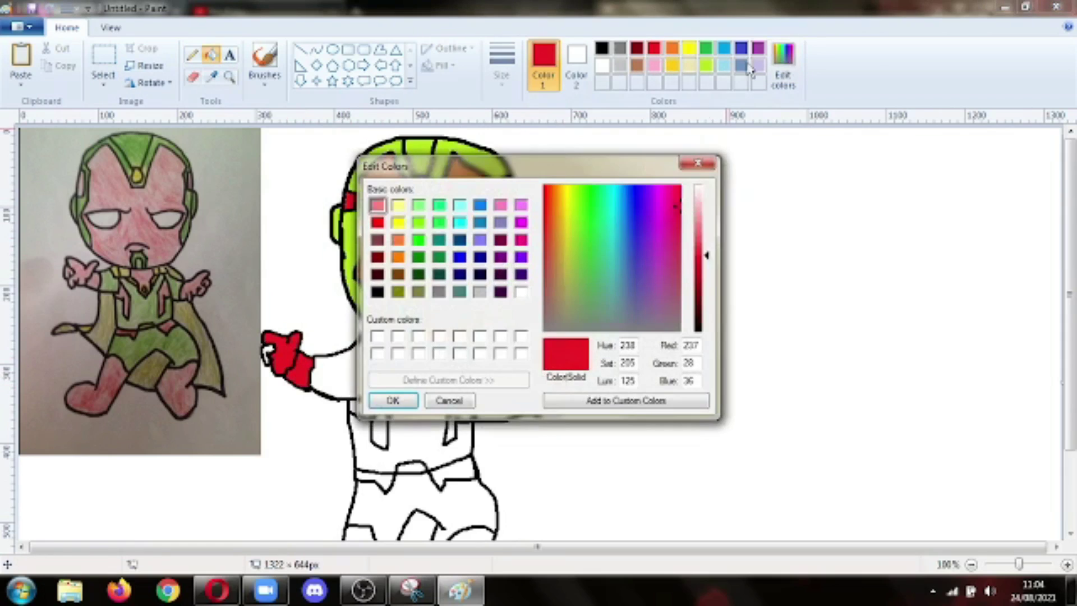
{"action": "left_click", "coordinate": [378, 223]}
{"action": "left_click", "coordinate": [377, 257]}
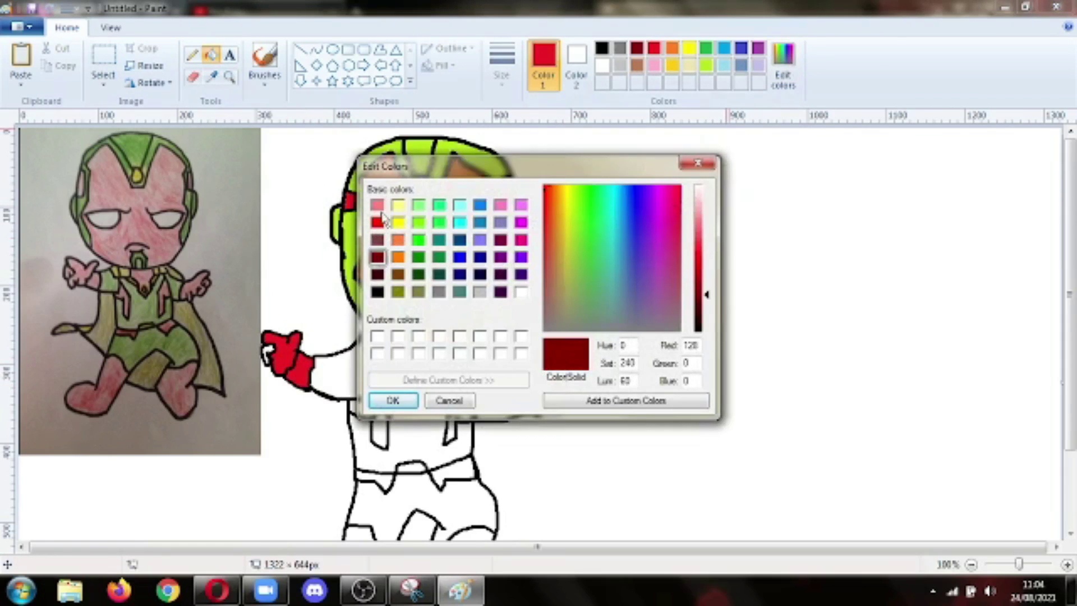
{"action": "left_click", "coordinate": [378, 205]}
{"action": "left_click", "coordinate": [521, 223]}
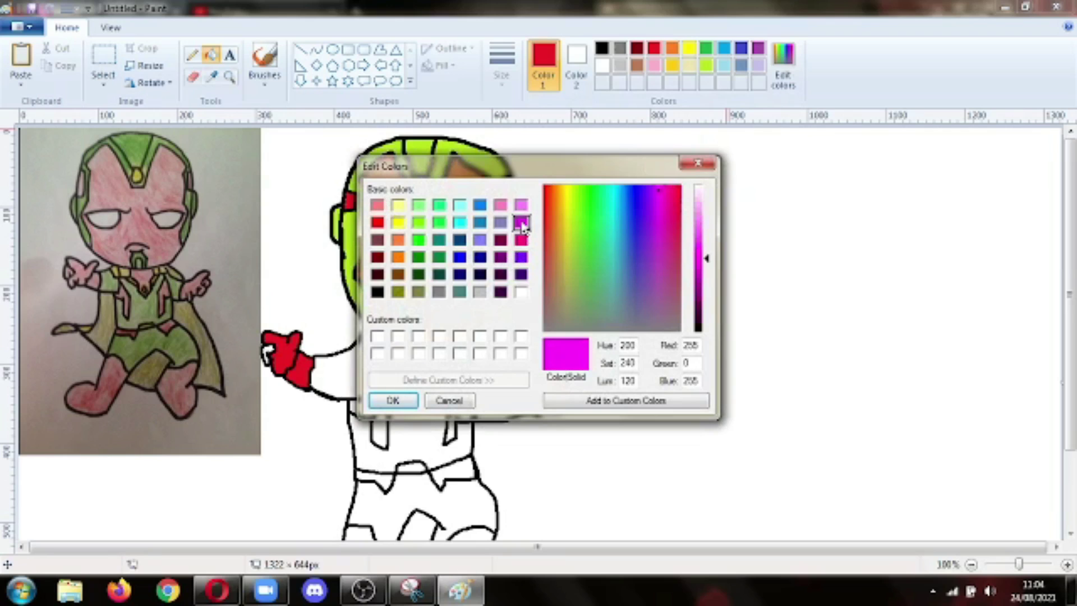
{"action": "left_click", "coordinate": [377, 257]}
{"action": "left_click", "coordinate": [392, 400]}
{"action": "left_click", "coordinate": [477, 281]}
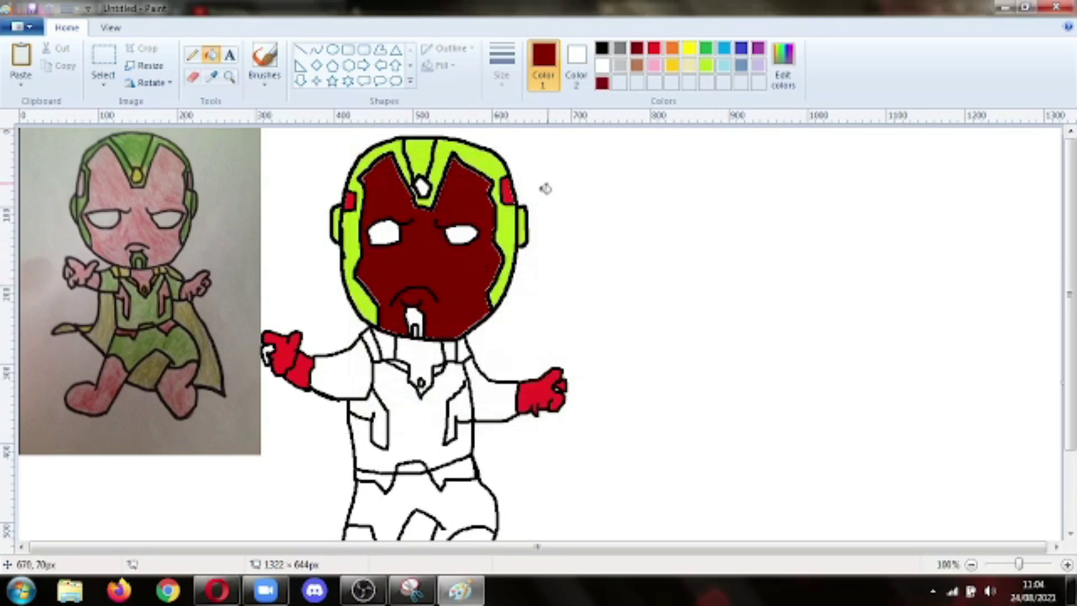
{"action": "left_click", "coordinate": [653, 48]}
{"action": "left_click", "coordinate": [442, 265]}
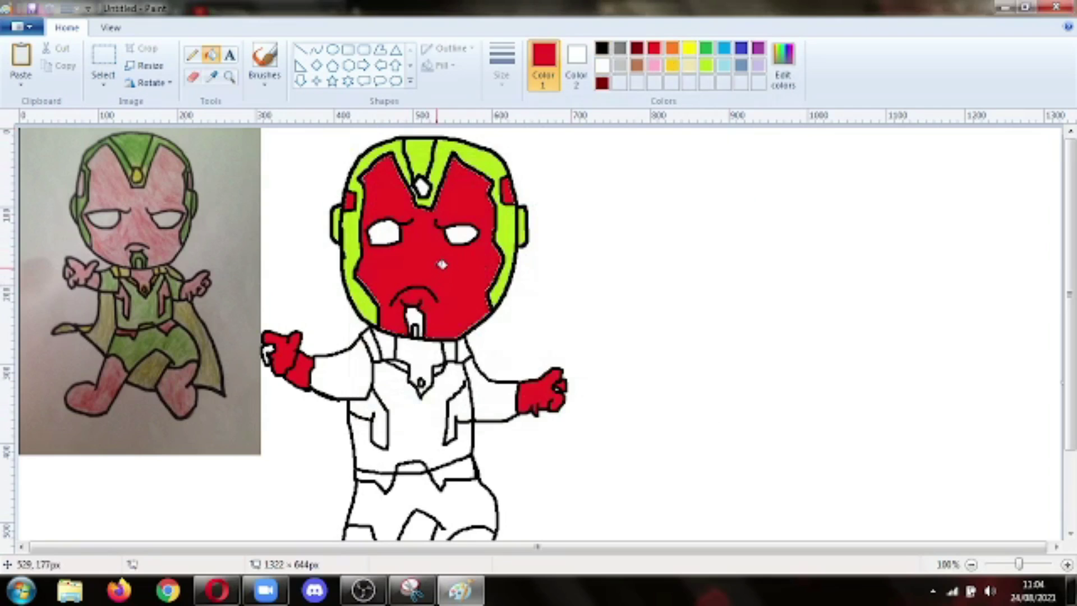
Fill the neck piece, both chest panels, the belt buckle and the upper parts of both legs with red.
{"action": "left_click", "coordinate": [418, 362]}
{"action": "left_click", "coordinate": [463, 409]}
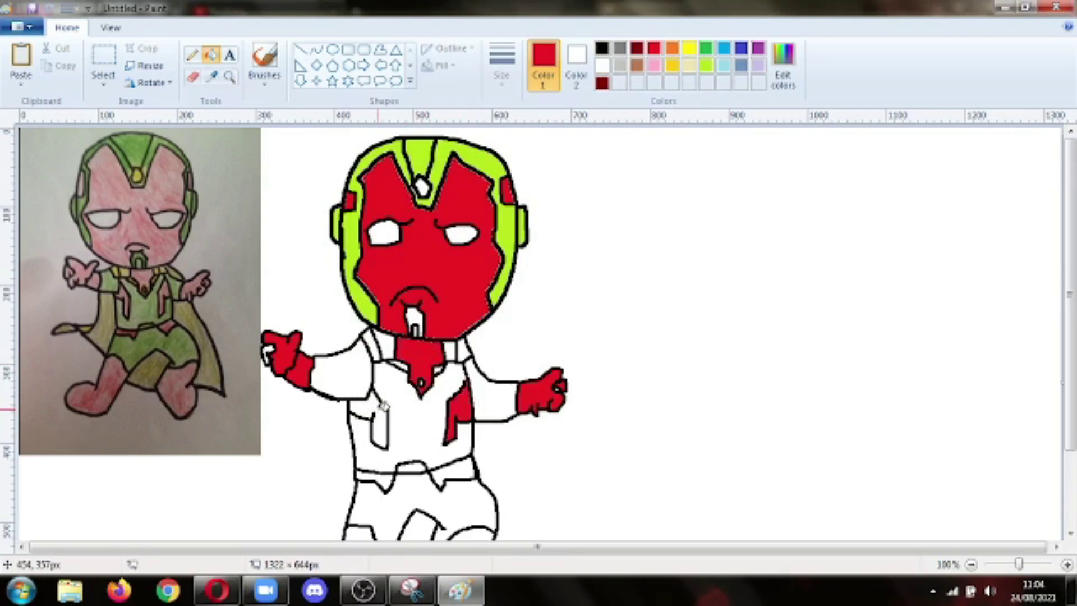
{"action": "left_click", "coordinate": [381, 420]}
{"action": "left_click", "coordinate": [365, 530]}
{"action": "left_click", "coordinate": [471, 532]}
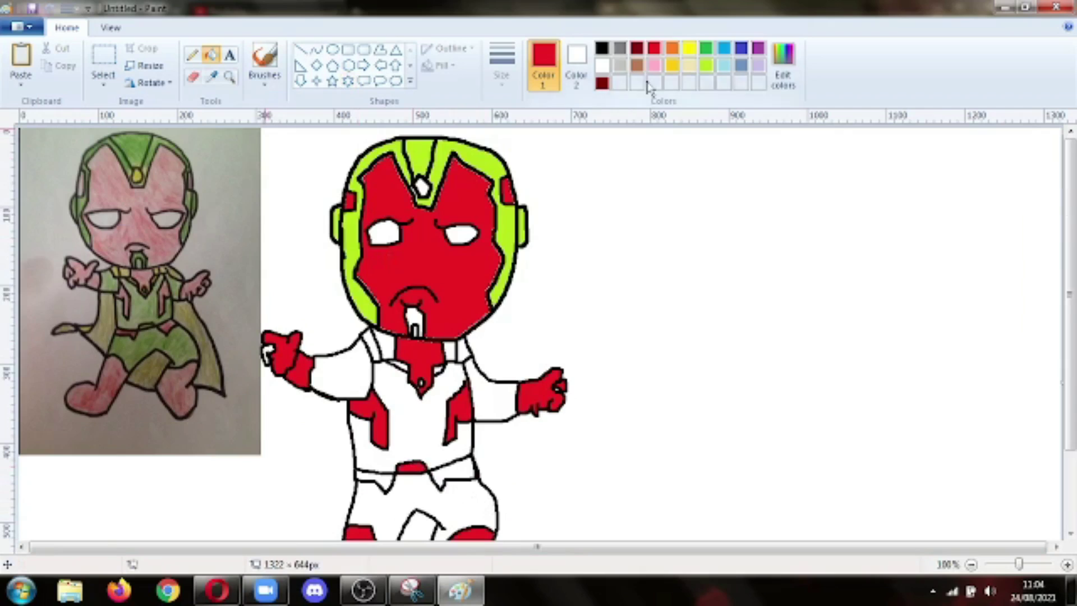
Fill the torso, both sleeves and the shorts with lime.
{"action": "left_click", "coordinate": [706, 65]}
{"action": "left_click", "coordinate": [412, 453]}
{"action": "left_click", "coordinate": [362, 367]}
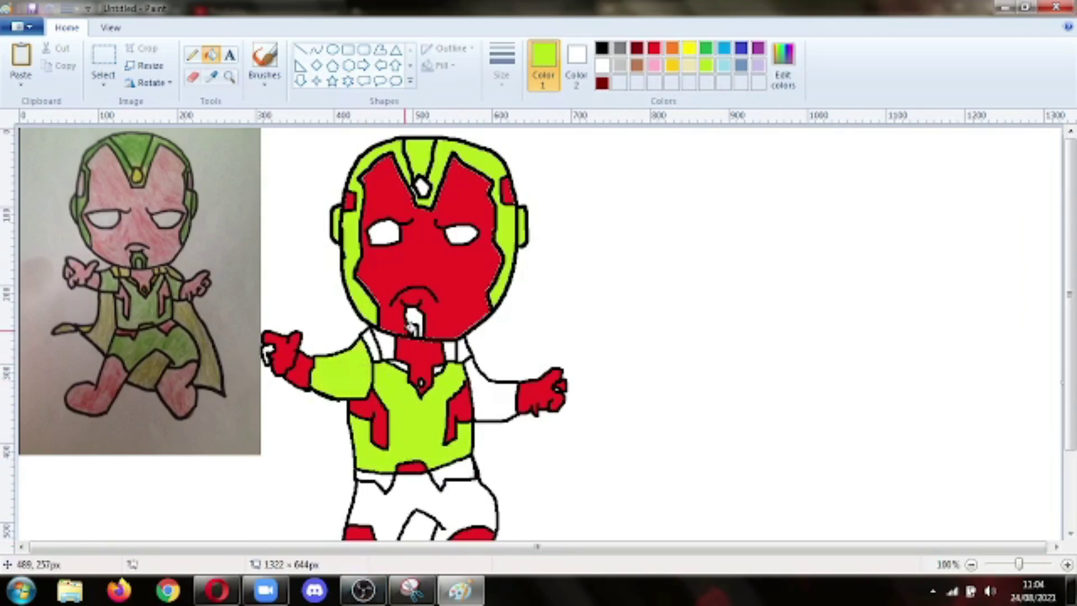
{"action": "left_click", "coordinate": [502, 398]}
{"action": "left_click", "coordinate": [459, 501]}
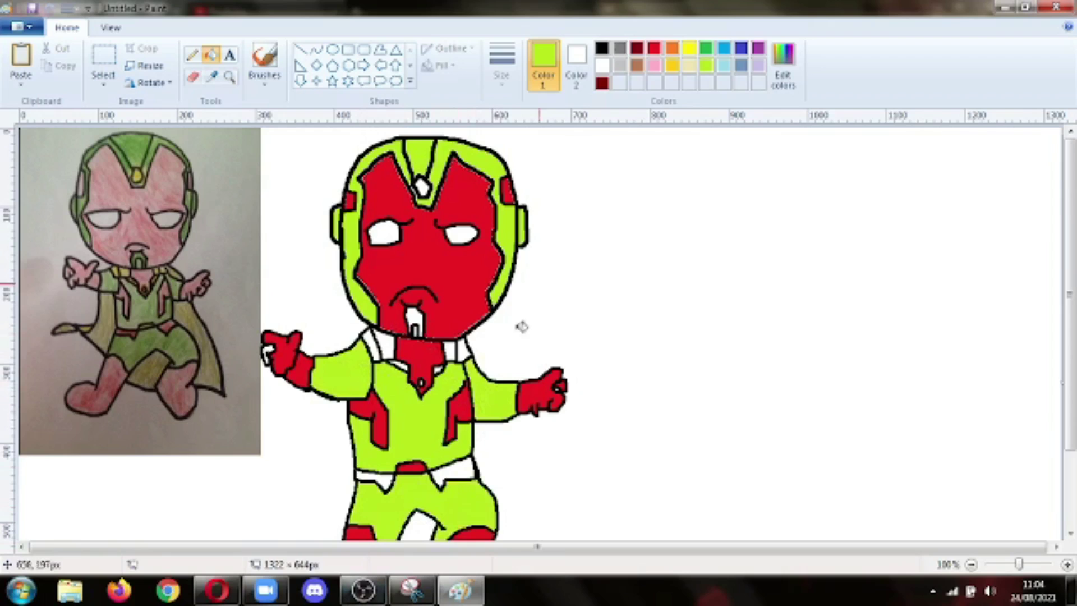
Fill the belt sections on both sides of the buckle with red.
{"action": "left_click", "coordinate": [654, 48]}
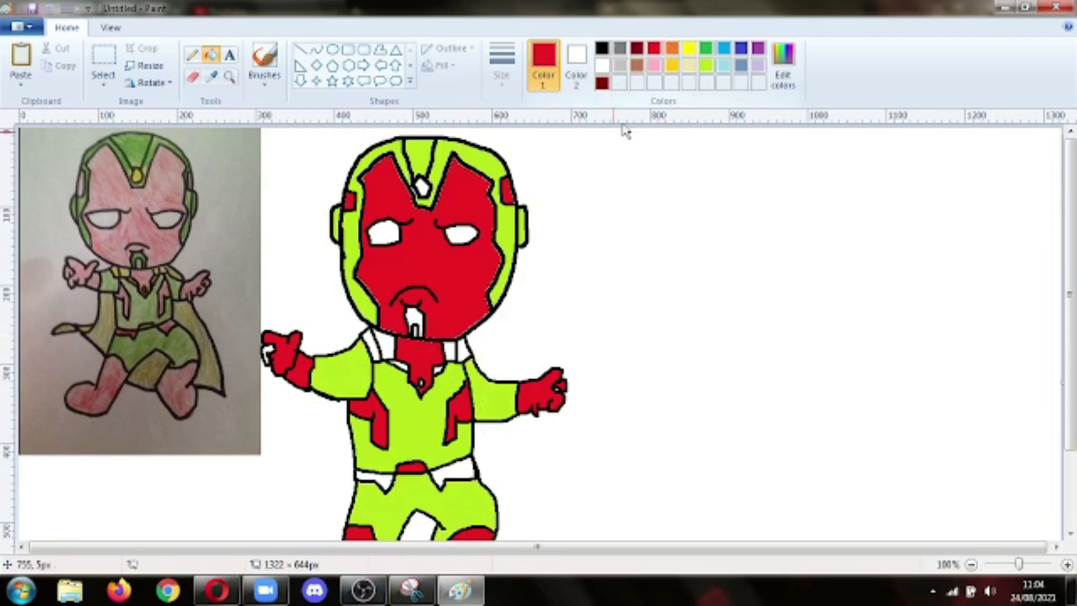
{"action": "left_click", "coordinate": [467, 471]}
{"action": "left_click", "coordinate": [391, 475]}
Fill the forehead gem, the collar pieces, the neckline slivers and the belt buckle with gold.
{"action": "left_click", "coordinate": [672, 65]}
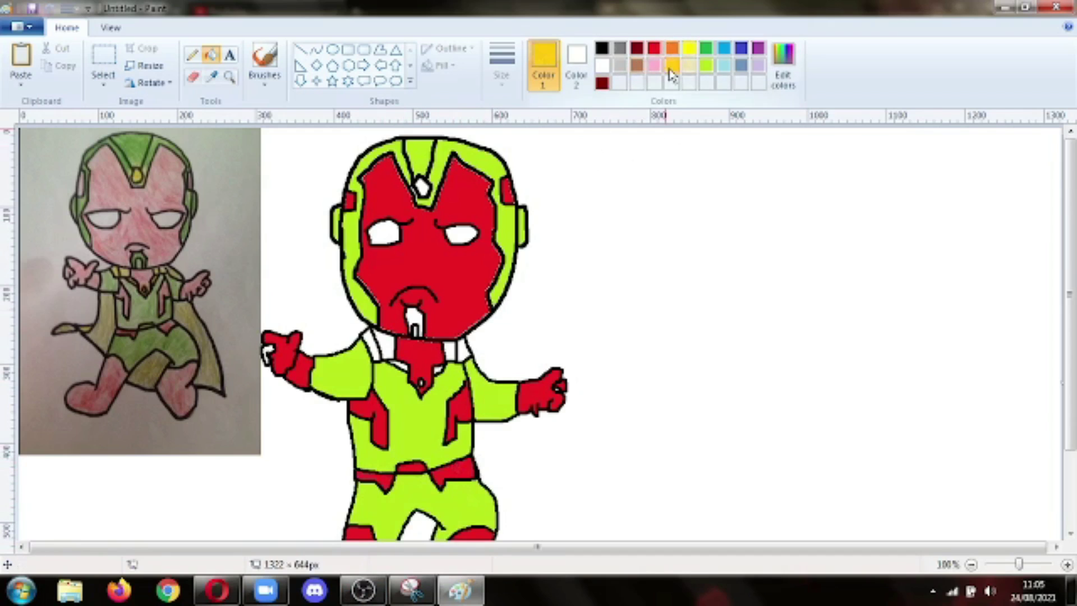
{"action": "left_click", "coordinate": [425, 191]}
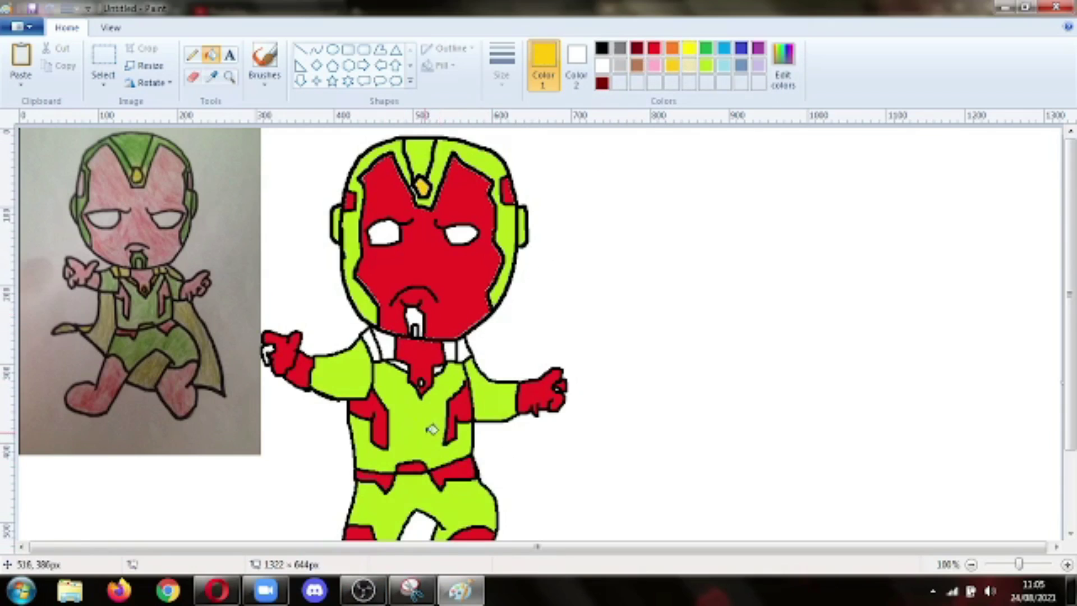
{"action": "left_click", "coordinate": [375, 343]}
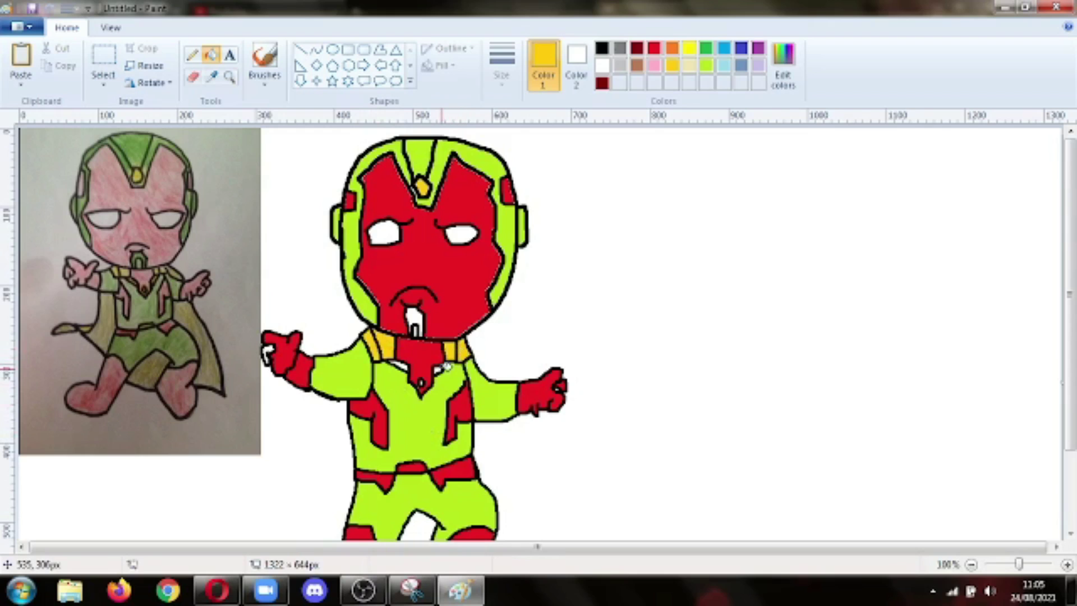
{"action": "left_click", "coordinate": [446, 365]}
{"action": "key", "text": "ctrl+z"}
{"action": "left_click", "coordinate": [421, 465]}
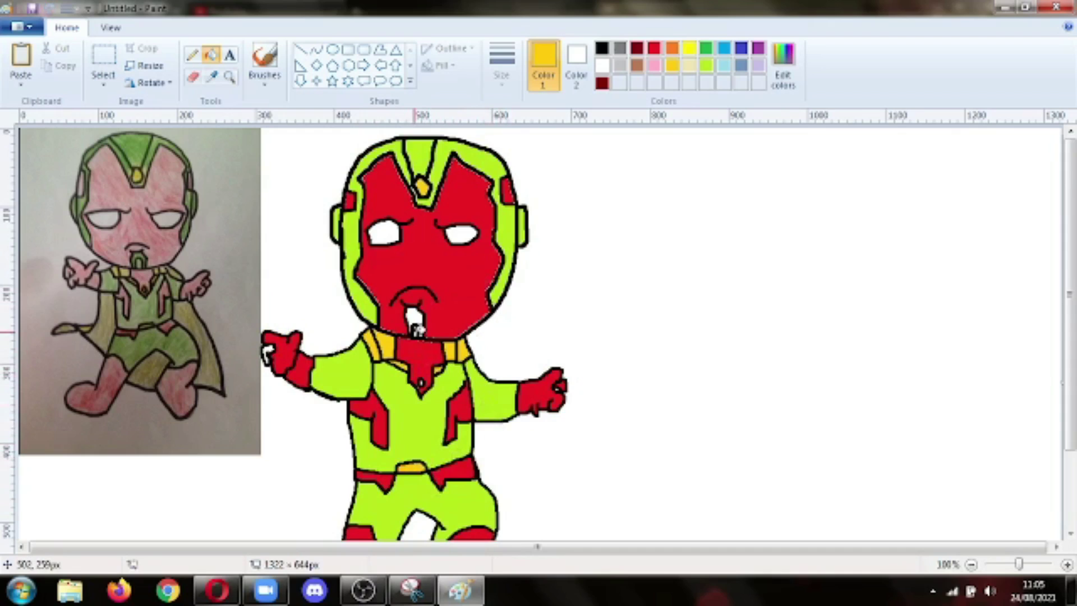
Fill the chin piece with lime, and fill the torso, both sleeves and the shorts with green.
{"action": "left_click", "coordinate": [707, 65]}
{"action": "left_click", "coordinate": [415, 321]}
{"action": "left_click", "coordinate": [706, 48]}
{"action": "left_click", "coordinate": [426, 415]}
{"action": "left_click", "coordinate": [488, 392]}
{"action": "left_click", "coordinate": [336, 371]}
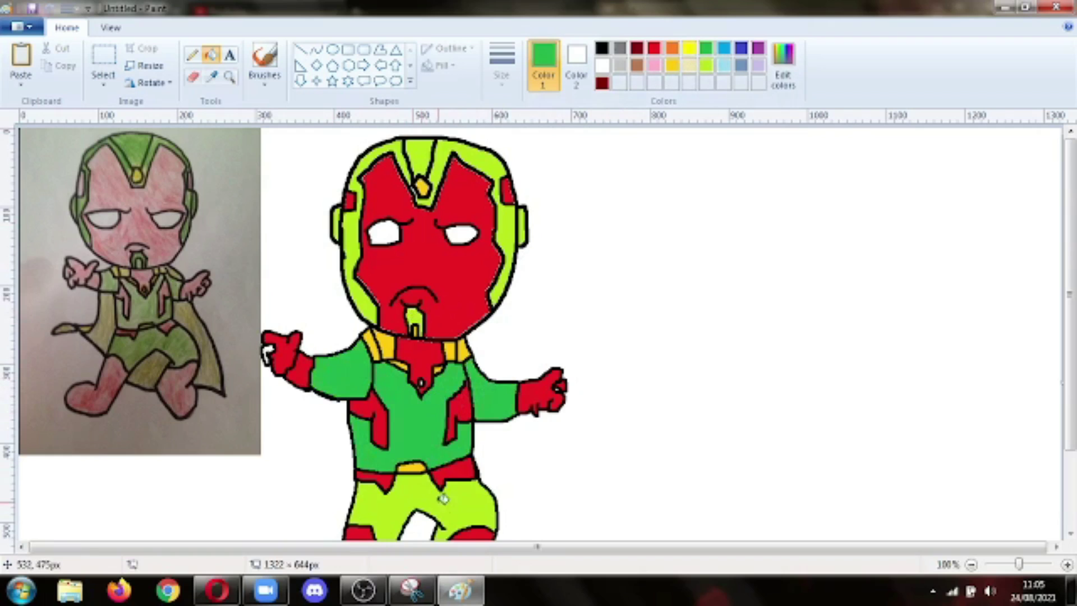
{"action": "left_click", "coordinate": [450, 509]}
Recolour the helmet sections and forehead piece green, undoing the stray fill that hits the black outline at the chest.
{"action": "left_click", "coordinate": [516, 236]}
{"action": "left_click", "coordinate": [420, 161]}
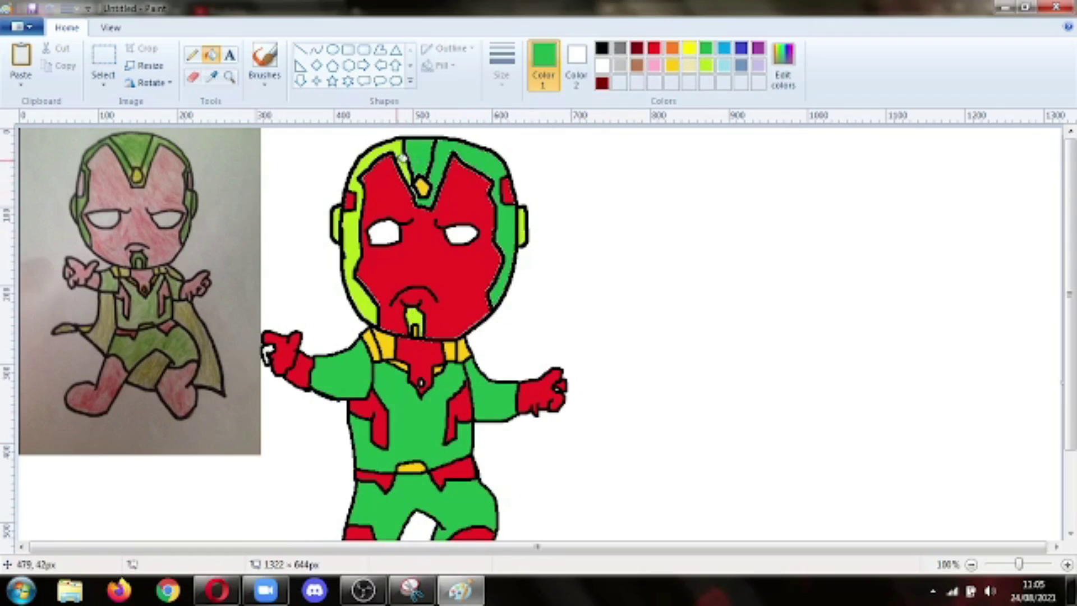
{"action": "left_click", "coordinate": [350, 241]}
{"action": "left_click", "coordinate": [429, 378]}
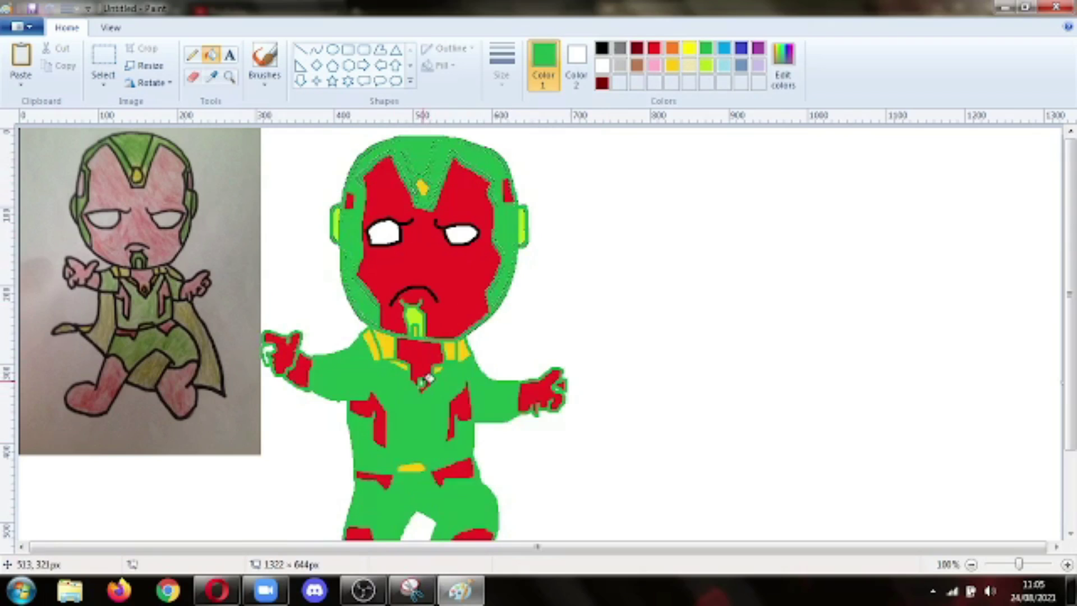
{"action": "key", "text": "ctrl+z"}
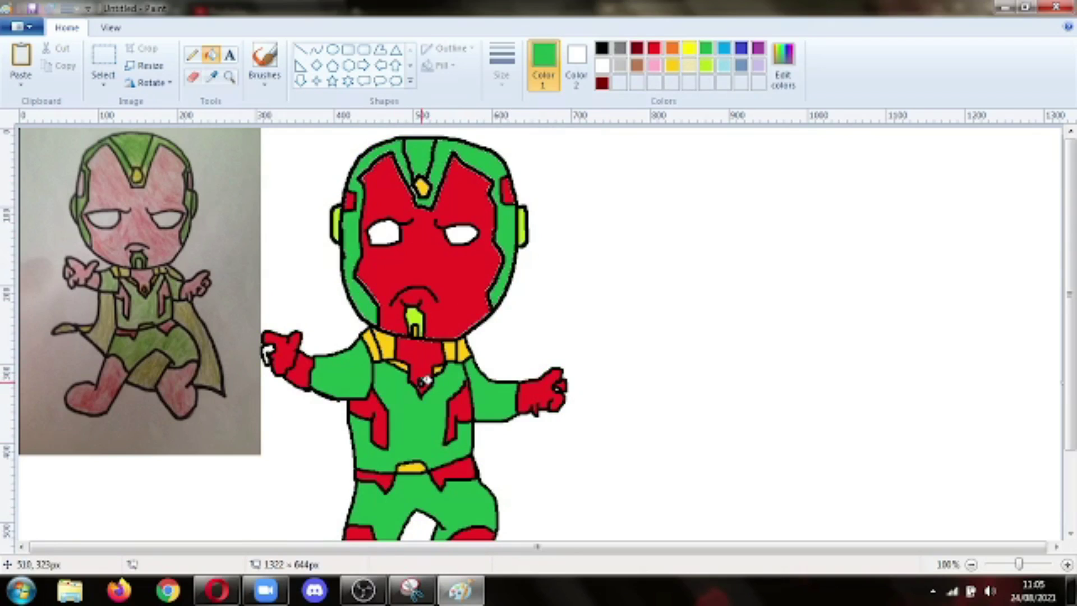
Fill the remaining white gap in the fingers of the character's raised left-side hand with red.
{"action": "scroll", "coordinate": [387, 383], "scroll_direction": "down", "scroll_amount": 3}
{"action": "scroll", "coordinate": [359, 384], "scroll_direction": "up", "scroll_amount": 3}
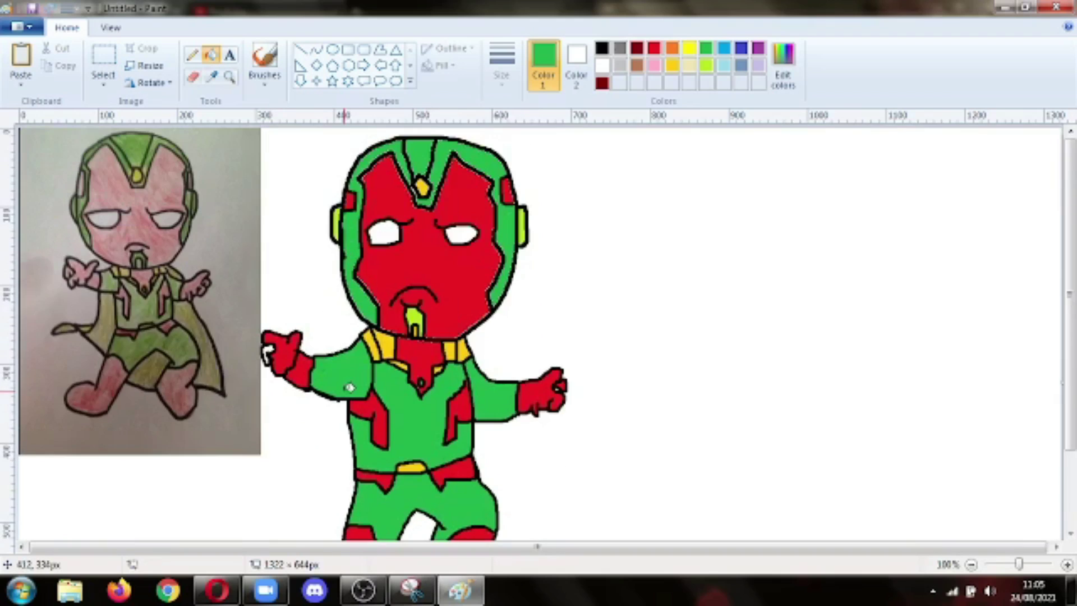
{"action": "left_click", "coordinate": [655, 50]}
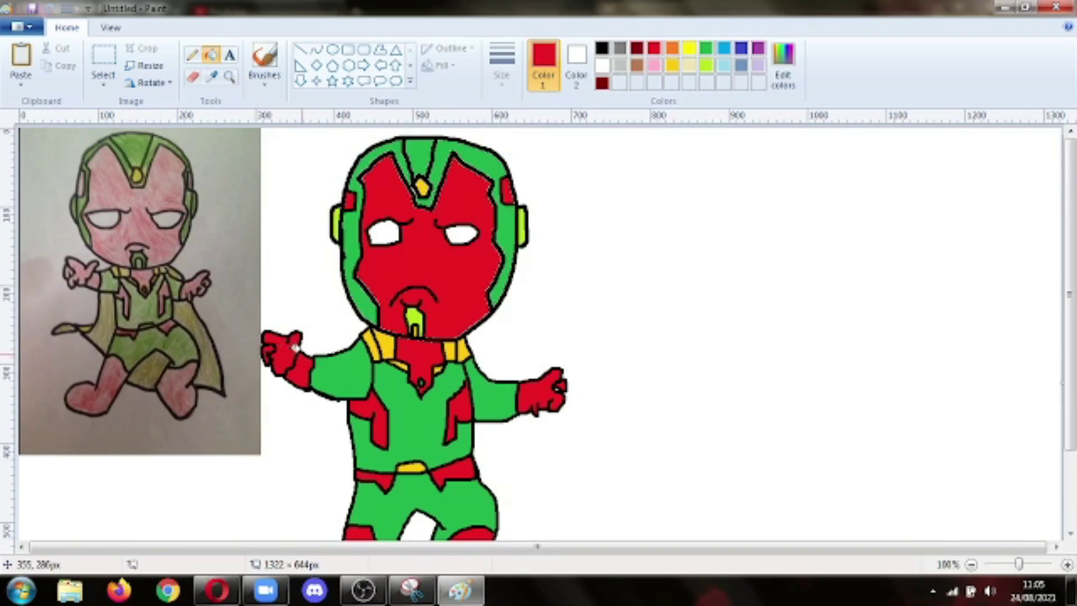
Set the drawing colour to black and move the reference picture to the empty right side of the canvas.
{"action": "key", "text": "alt+h"}
{"action": "key", "text": "p"}
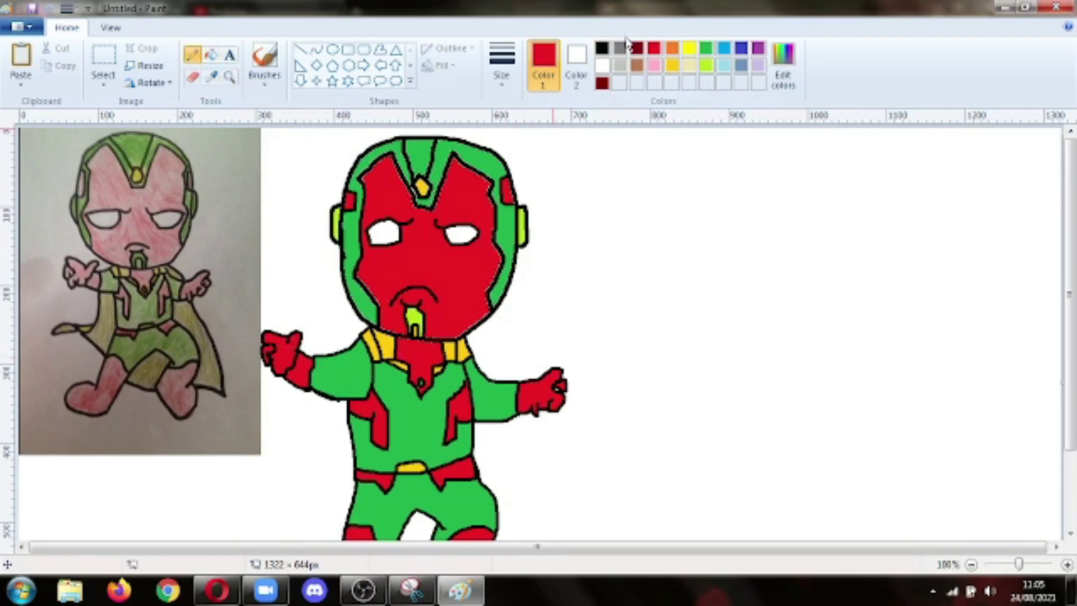
{"action": "left_click", "coordinate": [602, 48]}
{"action": "key", "text": "alt+h"}
{"action": "key", "text": "s"}
{"action": "key", "text": "e"}
{"action": "left_click_drag", "start_coordinate": [264, 456], "coordinate": [17, 130]}
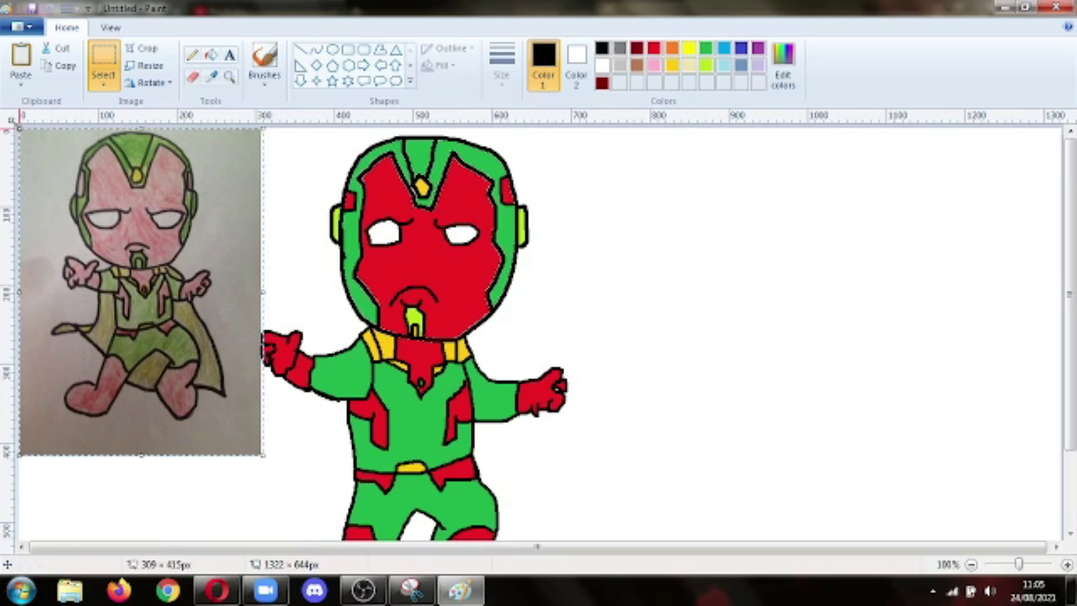
{"action": "mouse_move", "coordinate": [101, 216]}
{"action": "left_mouse_down"}
{"action": "mouse_move", "coordinate": [299, 263]}
{"action": "mouse_move", "coordinate": [786, 212]}
{"action": "mouse_move", "coordinate": [885, 226]}
{"action": "left_mouse_up"}
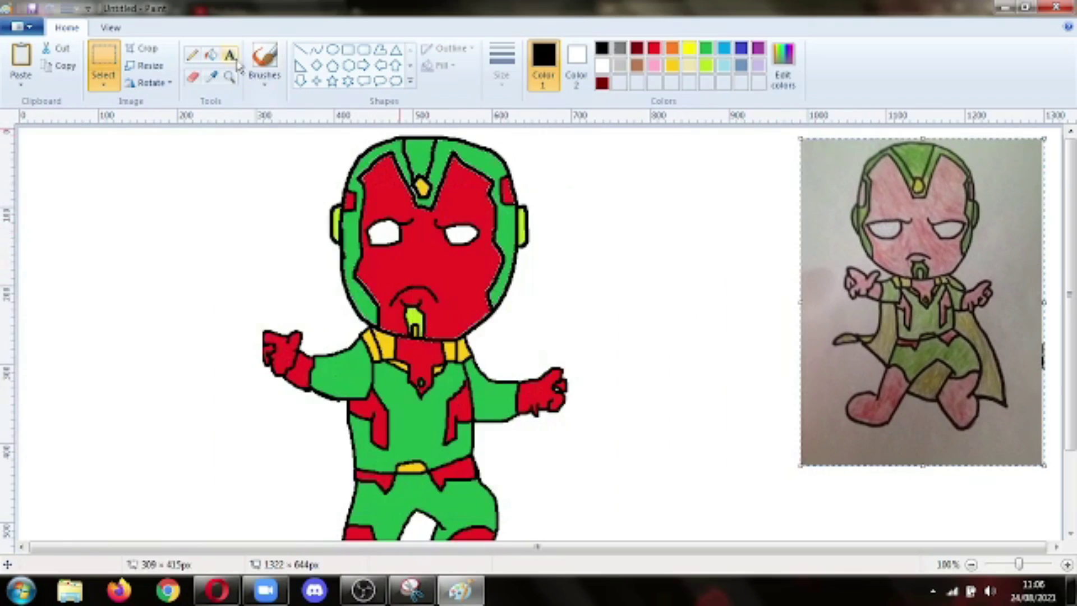
Outline the flowing cape on both sides of the body in black with the Pencil tool, redoing its left edge and curled tip.
{"action": "key", "text": "alt+h"}
{"action": "key", "text": "p"}
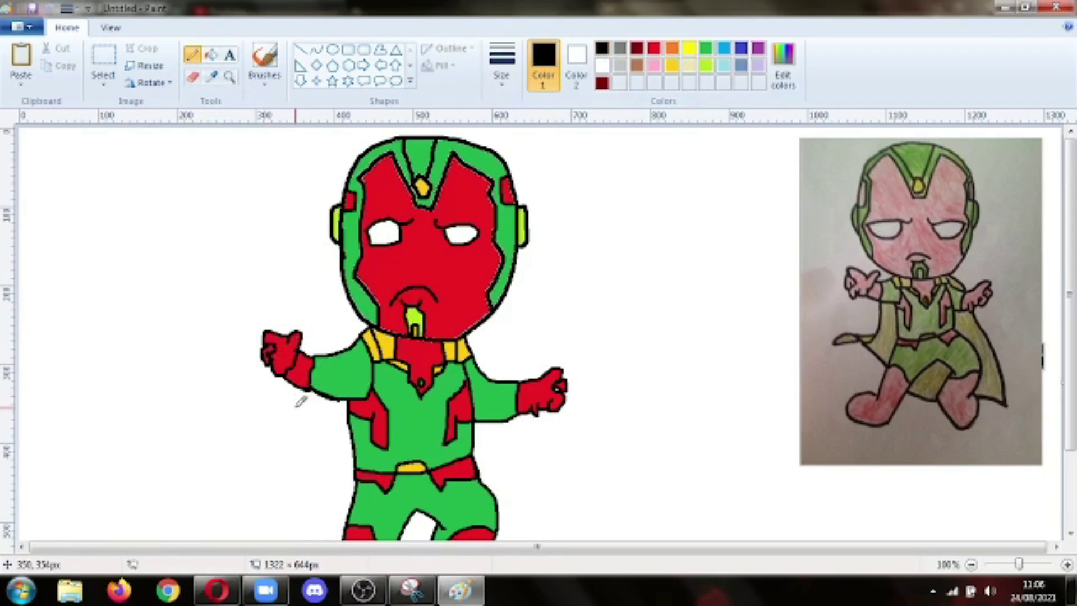
{"action": "mouse_move", "coordinate": [306, 386]}
{"action": "left_mouse_down"}
{"action": "mouse_move", "coordinate": [303, 438]}
{"action": "mouse_move", "coordinate": [275, 485]}
{"action": "mouse_move", "coordinate": [217, 475]}
{"action": "mouse_move", "coordinate": [185, 505]}
{"action": "mouse_move", "coordinate": [300, 467]}
{"action": "left_mouse_up"}
{"action": "key", "text": "ctrl+z"}
{"action": "key", "text": "ctrl+z"}
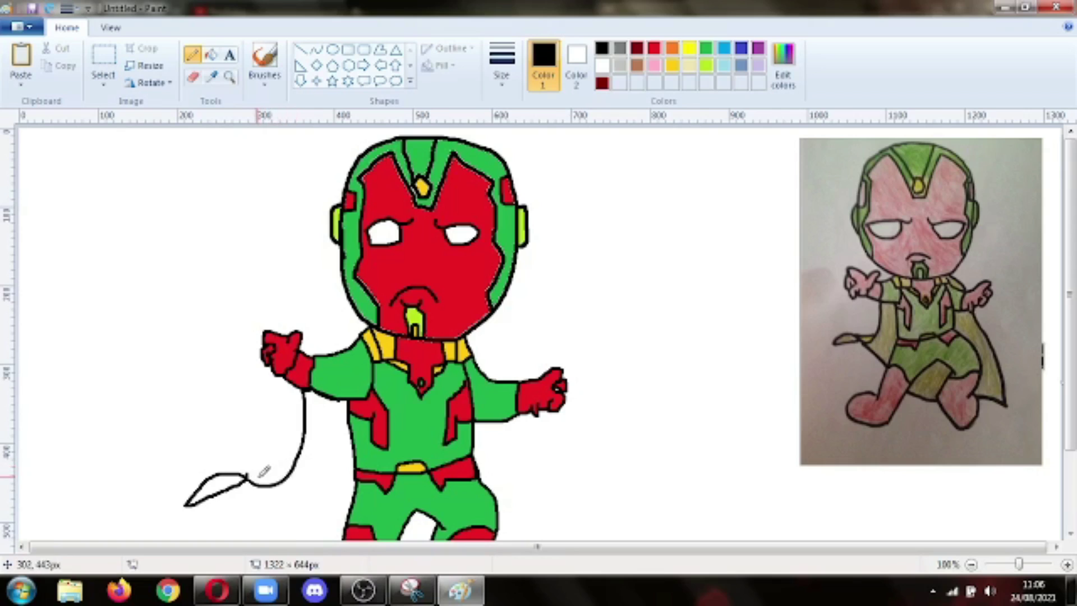
{"action": "key", "text": "ctrl+z"}
{"action": "mouse_move", "coordinate": [324, 397]}
{"action": "left_mouse_down"}
{"action": "mouse_move", "coordinate": [318, 445]}
{"action": "mouse_move", "coordinate": [294, 470]}
{"action": "mouse_move", "coordinate": [257, 479]}
{"action": "mouse_move", "coordinate": [245, 461]}
{"action": "mouse_move", "coordinate": [300, 461]}
{"action": "mouse_move", "coordinate": [243, 460]}
{"action": "mouse_move", "coordinate": [206, 482]}
{"action": "mouse_move", "coordinate": [250, 461]}
{"action": "mouse_move", "coordinate": [272, 496]}
{"action": "mouse_move", "coordinate": [345, 525]}
{"action": "left_mouse_up"}
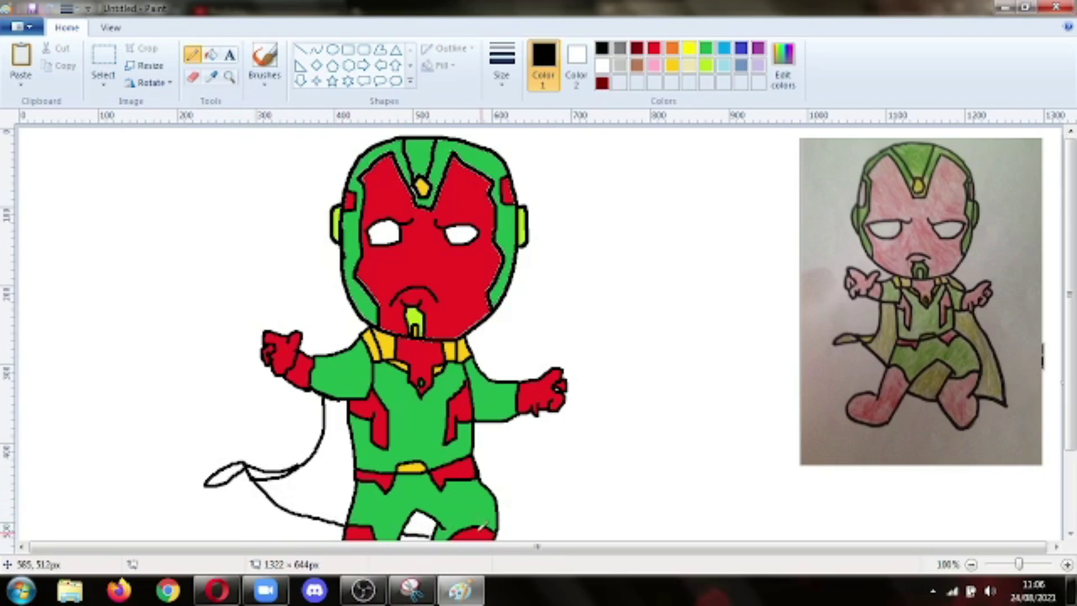
{"action": "mouse_move", "coordinate": [500, 529]}
{"action": "left_mouse_down"}
{"action": "mouse_move", "coordinate": [561, 539]}
{"action": "mouse_move", "coordinate": [526, 411]}
{"action": "mouse_move", "coordinate": [478, 328]}
{"action": "left_mouse_up"}
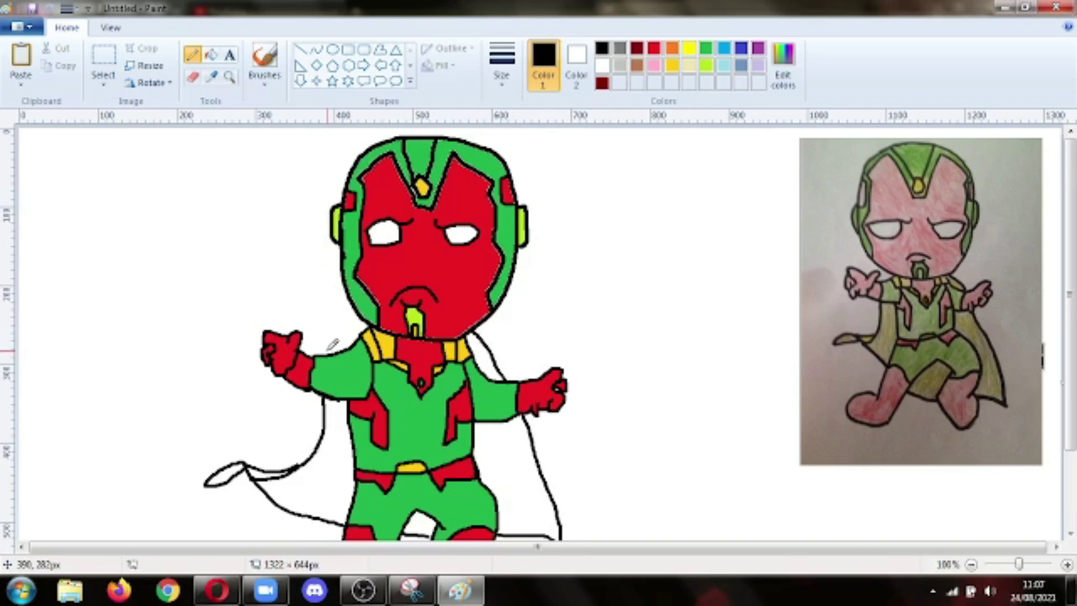
{"action": "left_click_drag", "start_coordinate": [331, 355], "coordinate": [345, 340]}
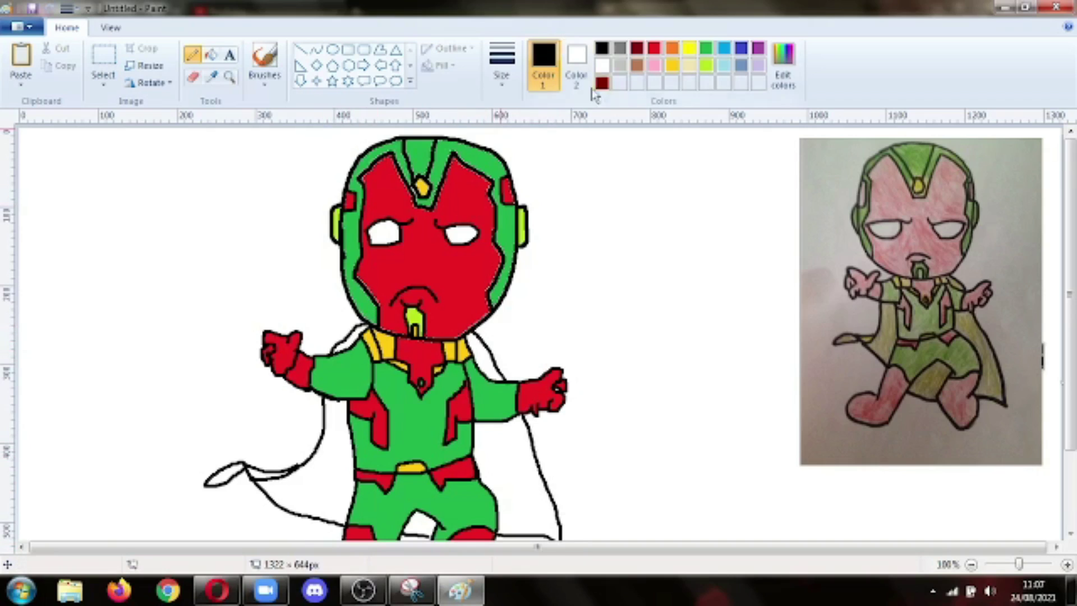
Fill the cape sections with lime and the narrow fold near its curled tip with gold.
{"action": "left_click", "coordinate": [706, 48]}
{"action": "left_click", "coordinate": [706, 65]}
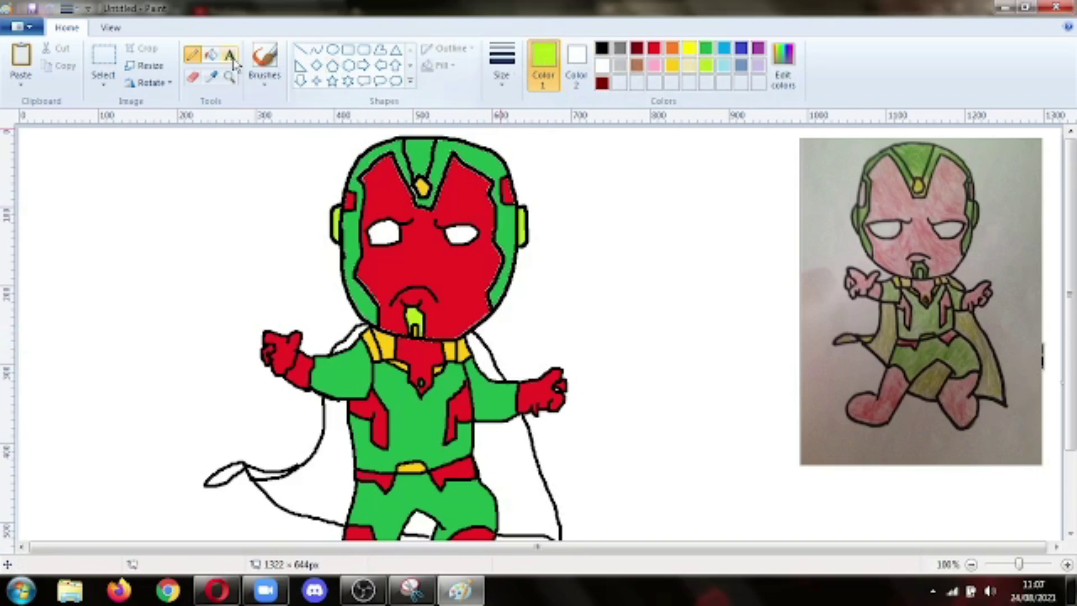
{"action": "left_click", "coordinate": [211, 55]}
{"action": "left_click", "coordinate": [311, 523]}
{"action": "left_click", "coordinate": [517, 476]}
{"action": "left_click", "coordinate": [492, 359]}
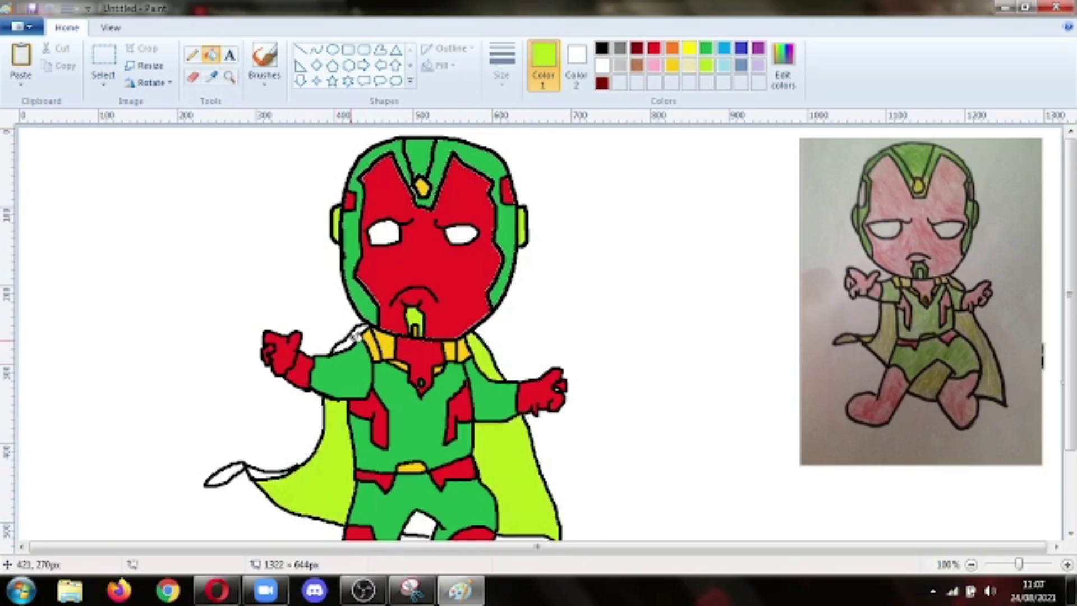
{"action": "left_click", "coordinate": [355, 335]}
{"action": "left_click", "coordinate": [227, 474]}
{"action": "left_click", "coordinate": [672, 65]}
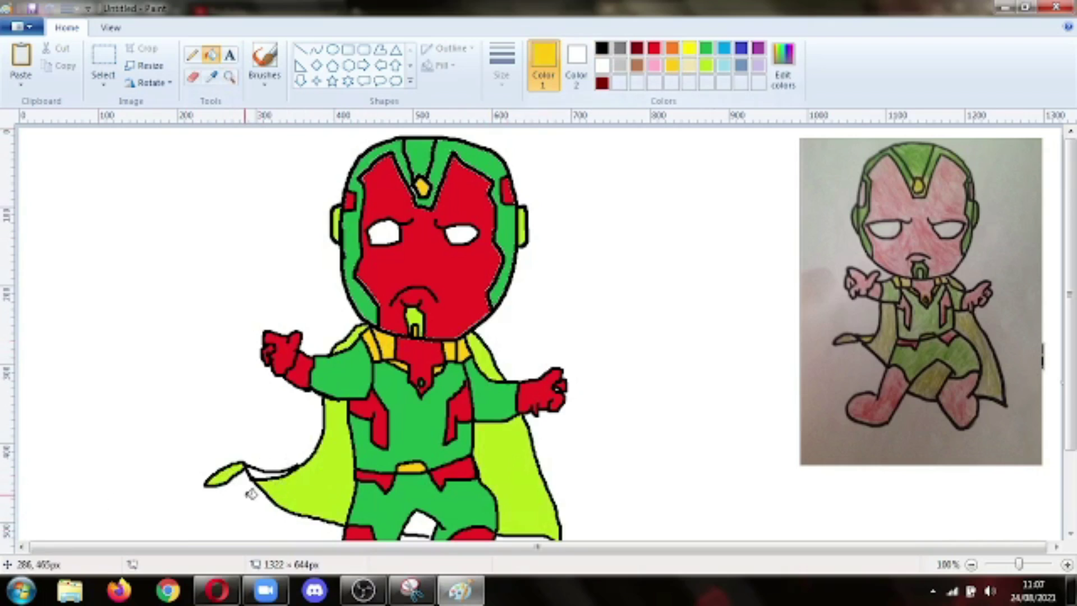
{"action": "left_click", "coordinate": [263, 472]}
Touch up the black outline between the legs with the Pencil tool and fill the cape area there with lime.
{"action": "left_click", "coordinate": [706, 65]}
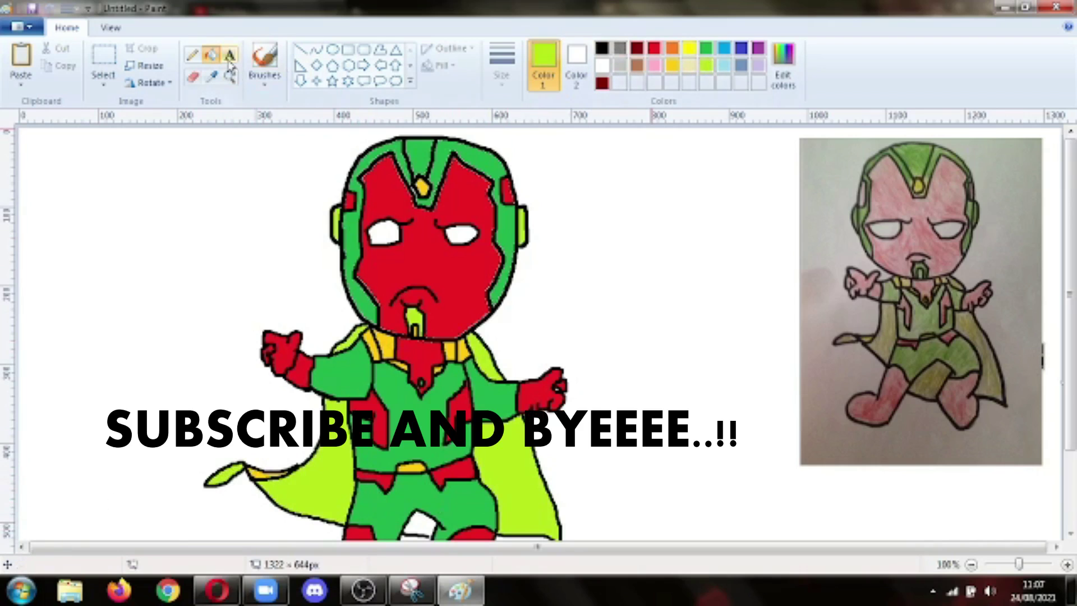
{"action": "left_click", "coordinate": [428, 528]}
{"action": "key", "text": "ctrl+z"}
{"action": "left_click", "coordinate": [601, 48]}
{"action": "left_click", "coordinate": [192, 54]}
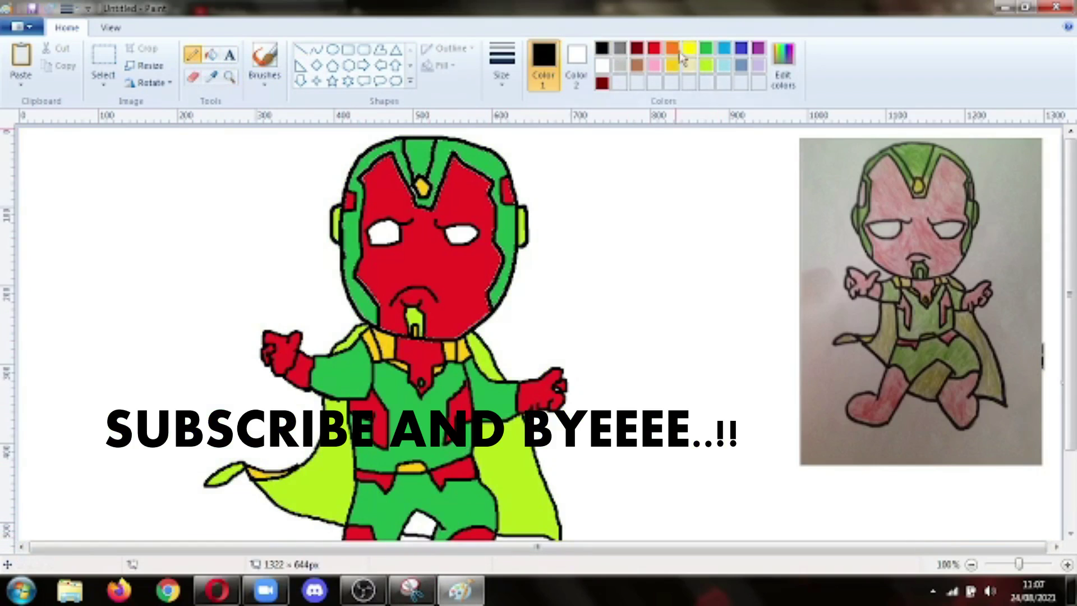
{"action": "left_click", "coordinate": [706, 65]}
{"action": "left_click", "coordinate": [210, 55]}
{"action": "left_click", "coordinate": [421, 520]}
Select the reference picture on the canvas with a rectangular selection.
{"action": "left_click", "coordinate": [104, 64]}
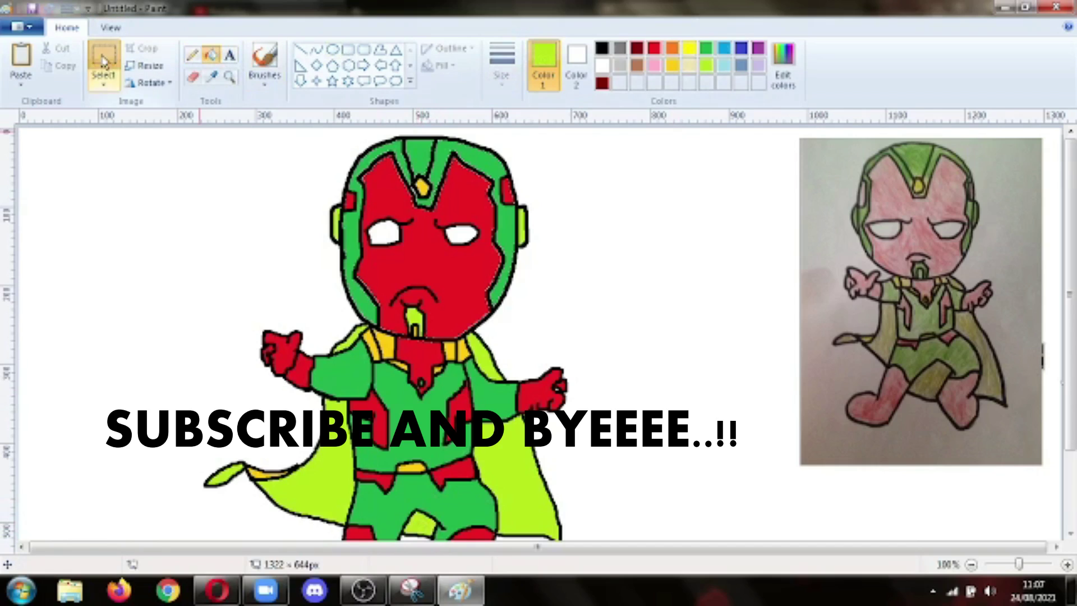
{"action": "left_click_drag", "start_coordinate": [789, 472], "coordinate": [1057, 159]}
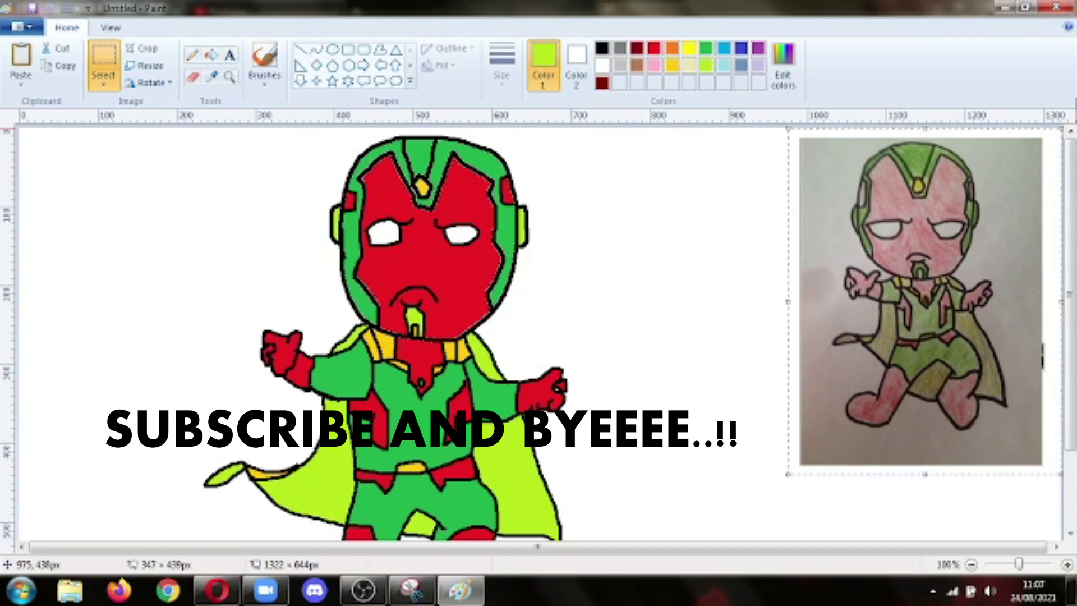